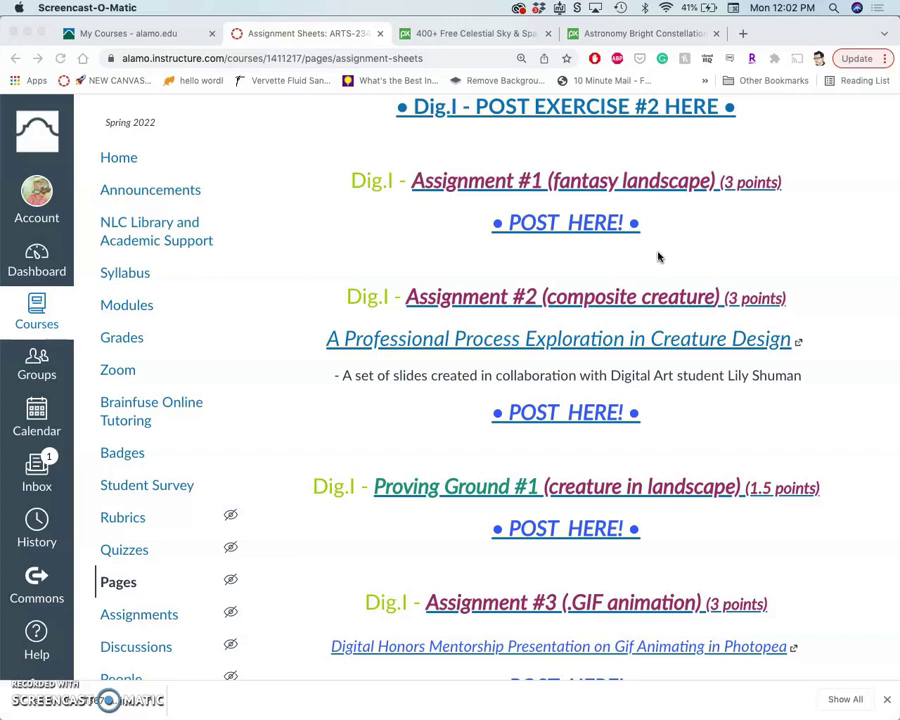
Open the 'A Professional Process Exploration in Creature Design' link's slide deck in a new tab.
right_click(566, 343)
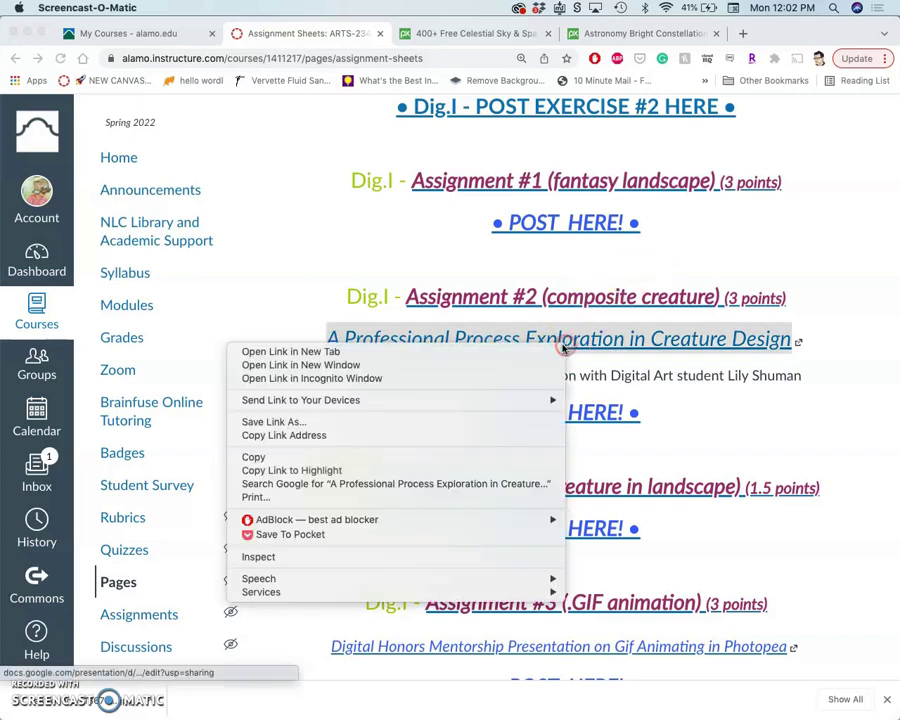
left_click(433, 351)
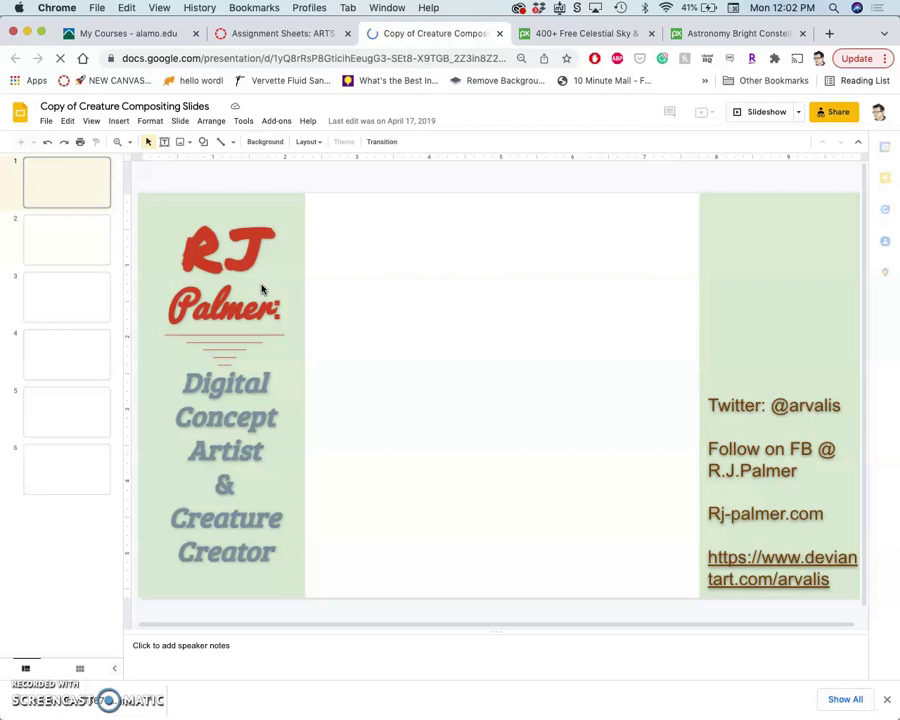
View slide 3, then the Detective Pikachu and Bulbasaur slides.
left_click(251, 275)
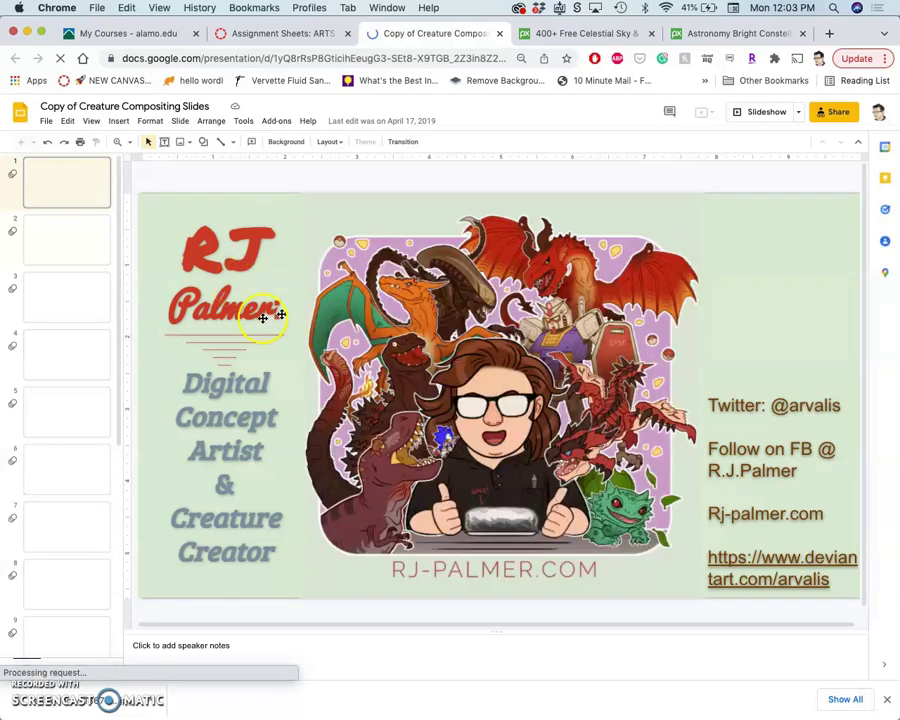
left_click(71, 296)
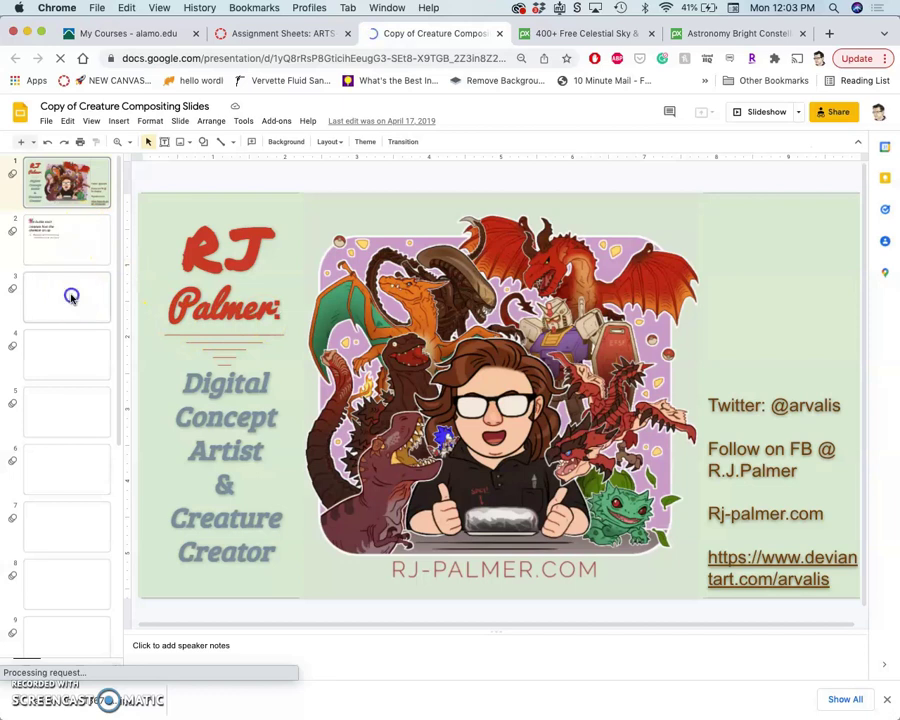
left_click(70, 346)
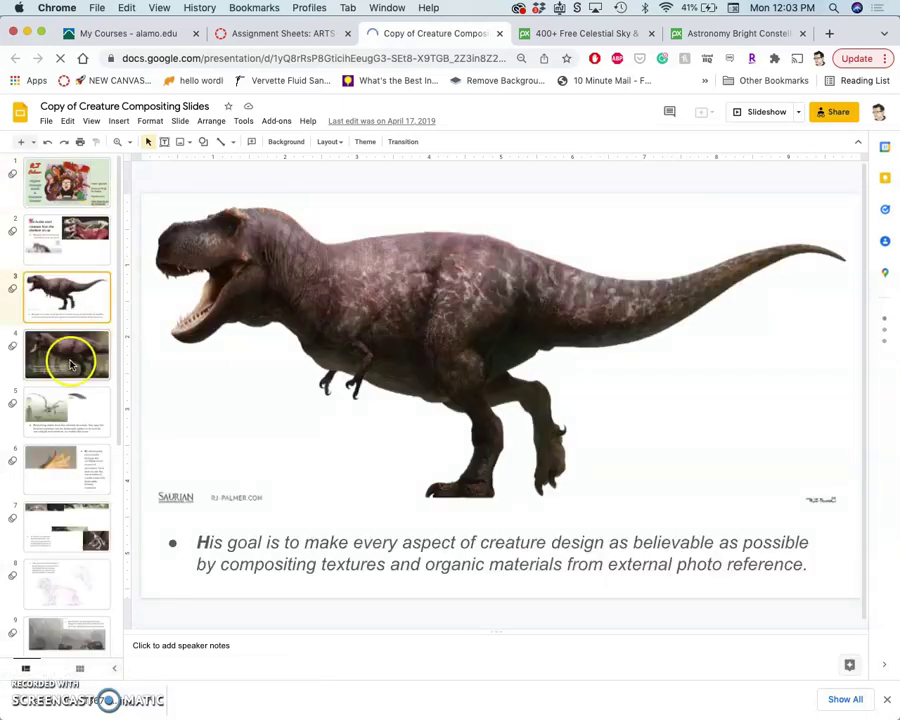
scroll(70, 365, "down", 8)
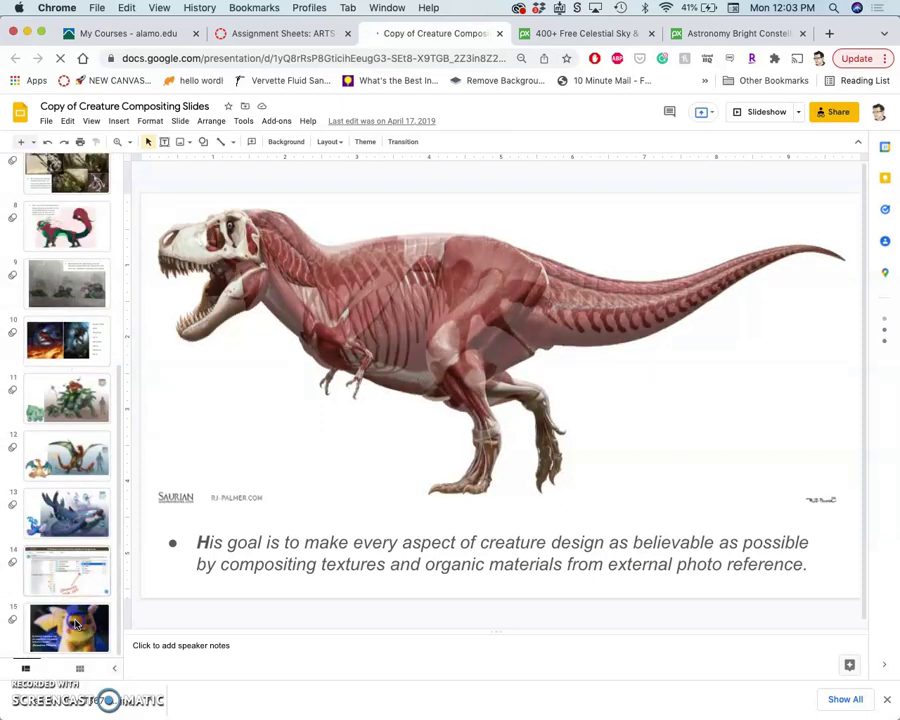
left_click(75, 615)
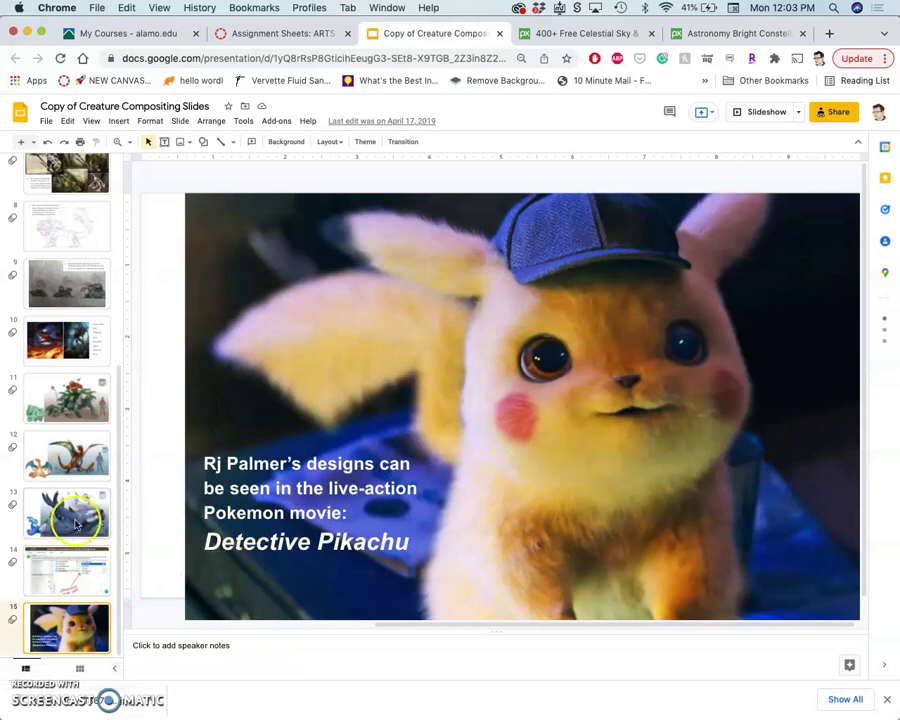
left_click(70, 405)
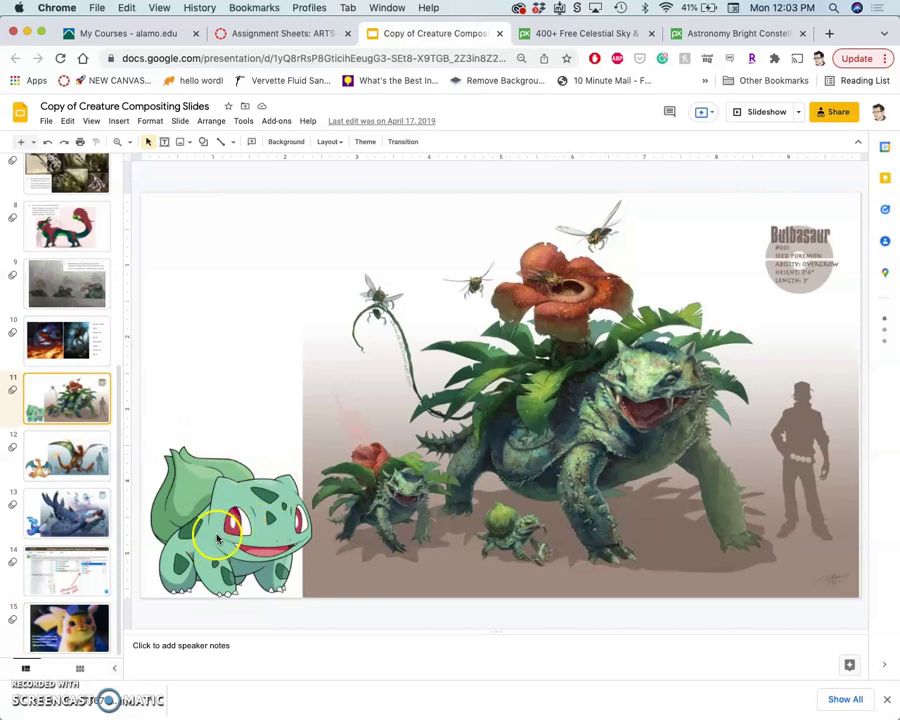
Return to Detective Pikachu, then view the Charizard, Queen and King Alien, and Kyogre slides.
key("End")
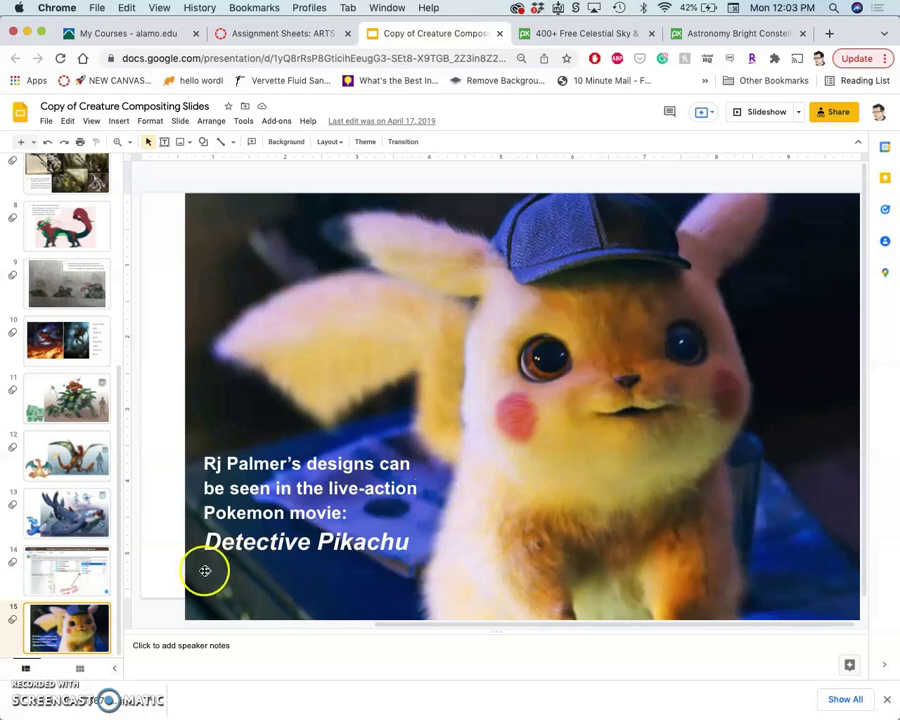
left_click(65, 456)
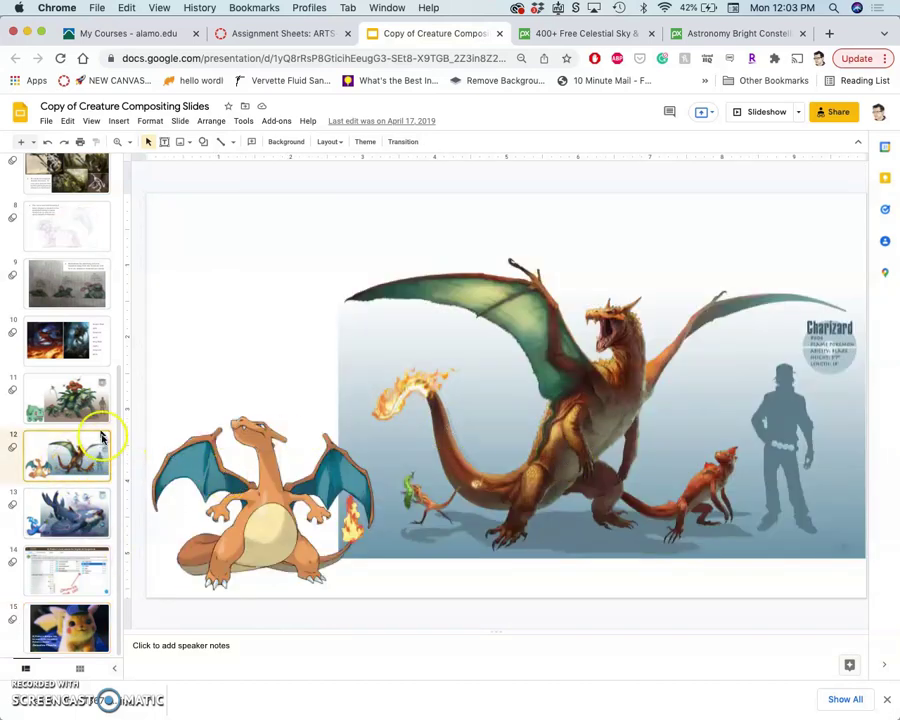
left_click(75, 340)
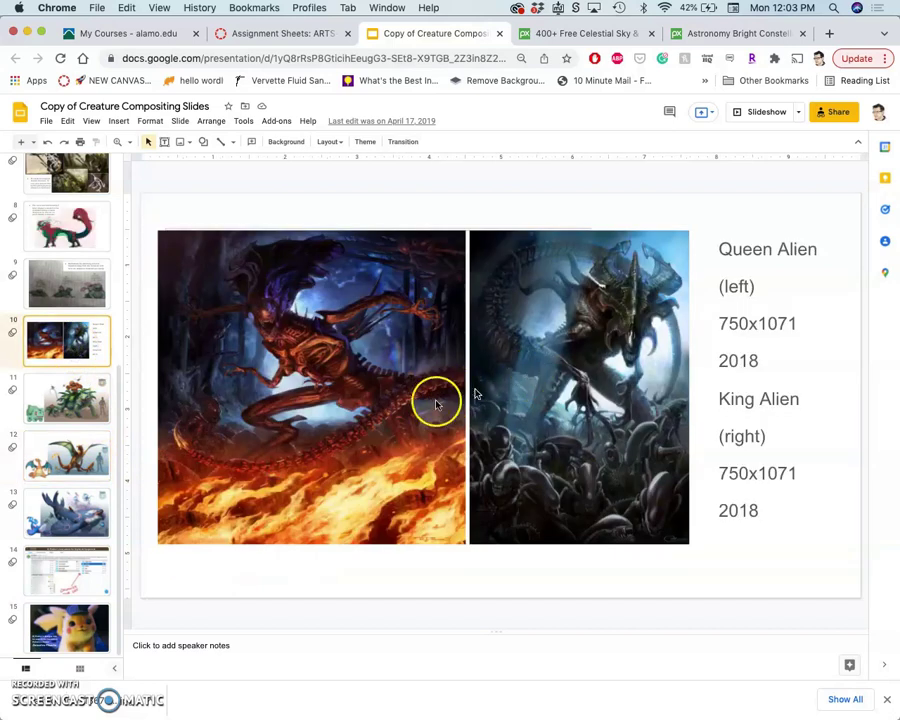
left_click(70, 522)
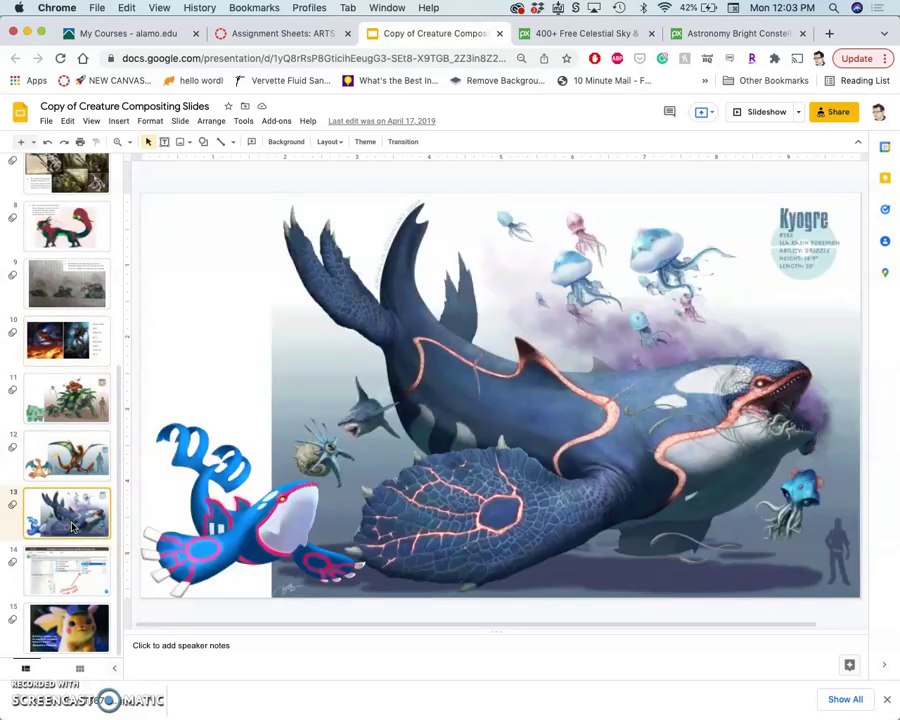
scroll(78, 560, "up", 2)
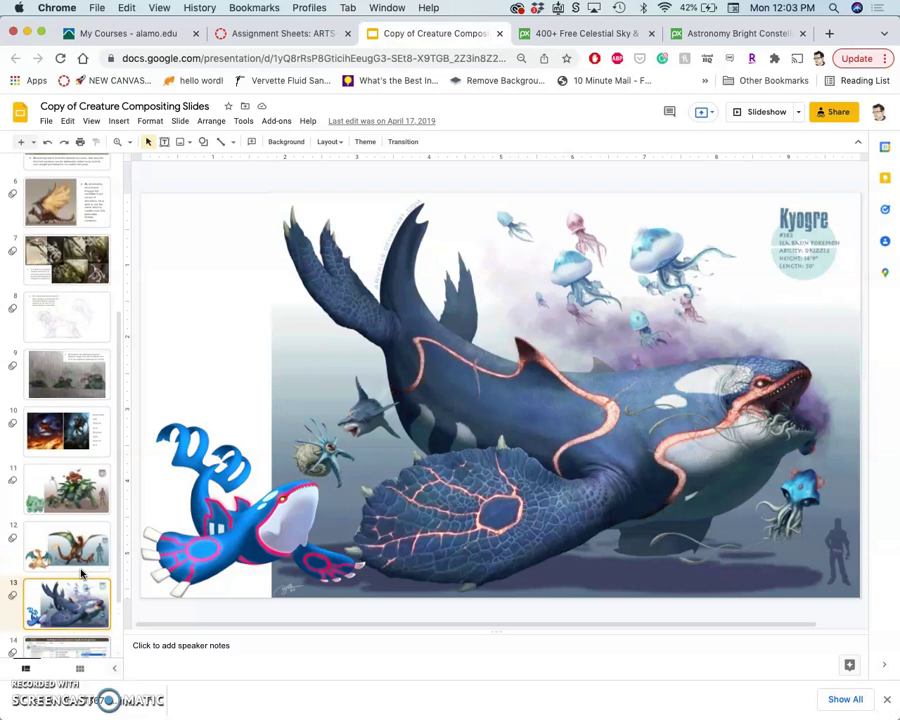
scroll(82, 573, "up", 3)
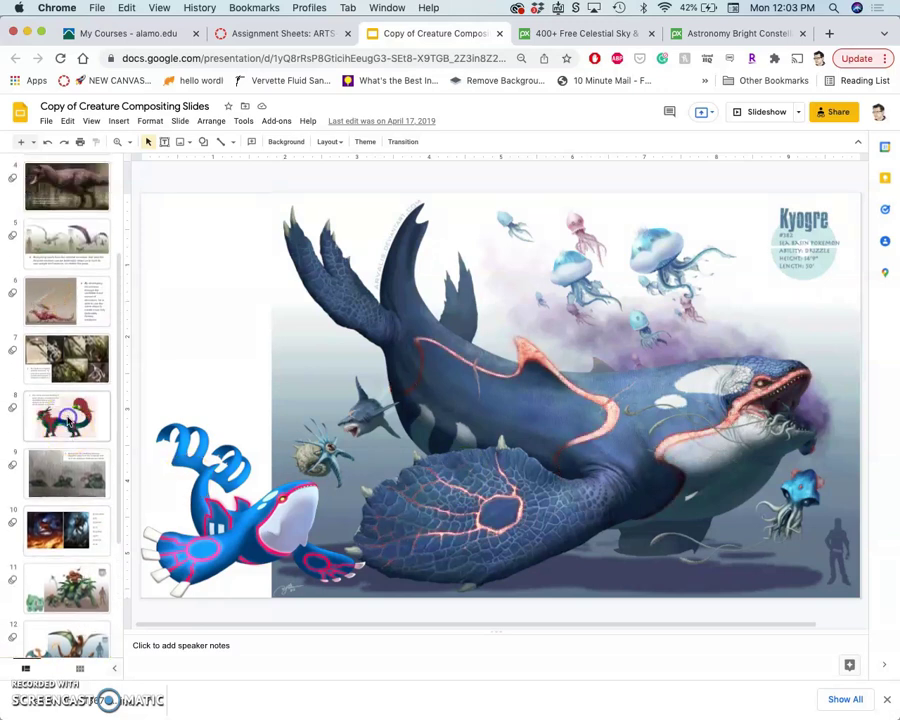
Revisit the red and green dragon, Aerodactyl, T-rex and skeleton-up anatomy slides.
left_click(68, 422)
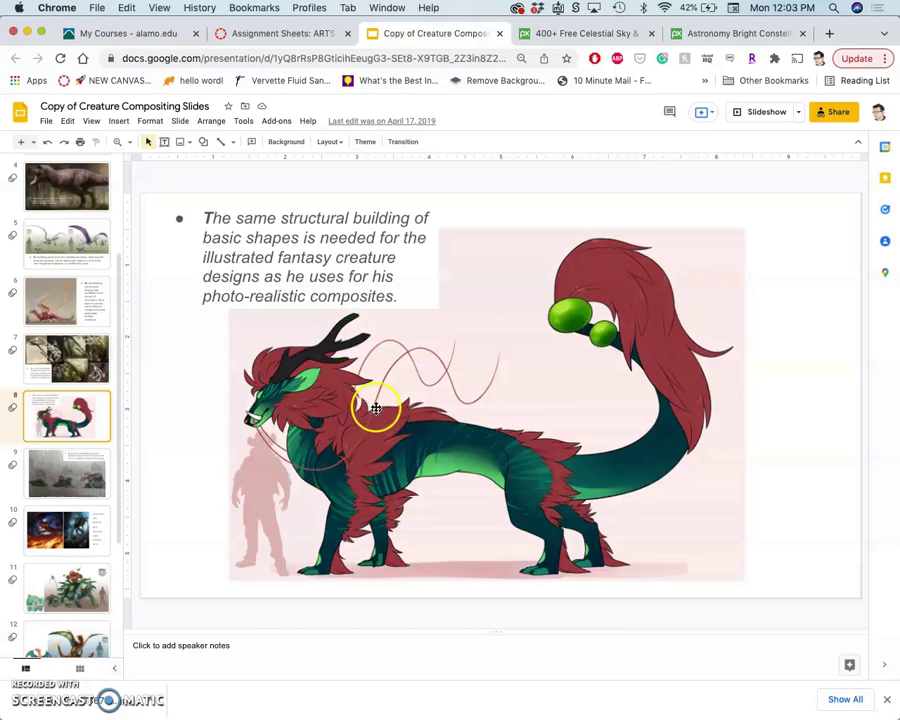
left_click(83, 250)
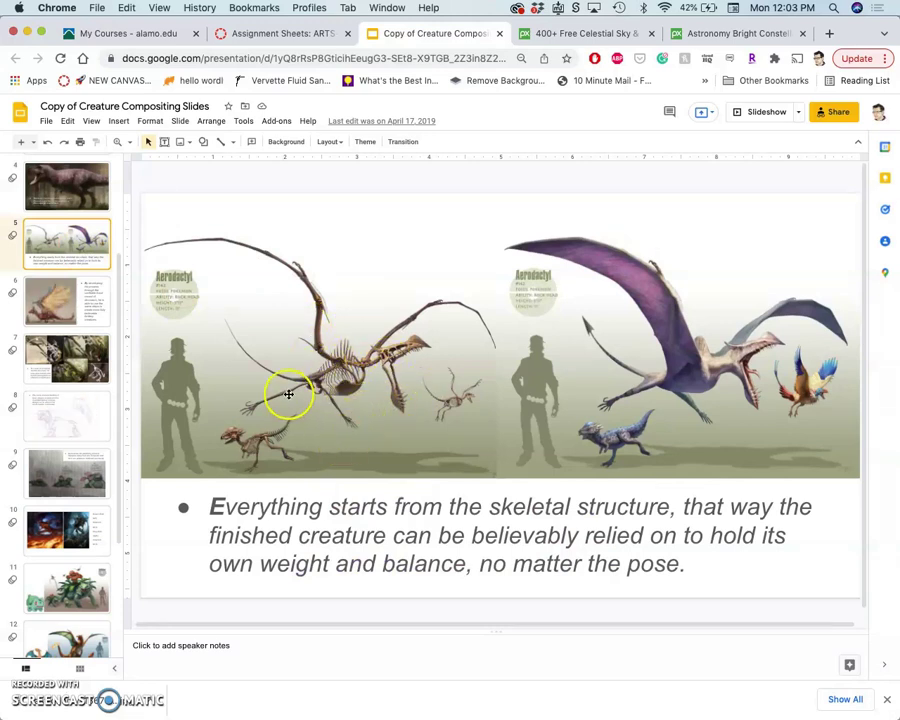
key("Up")
scroll(107, 257, "up", 2)
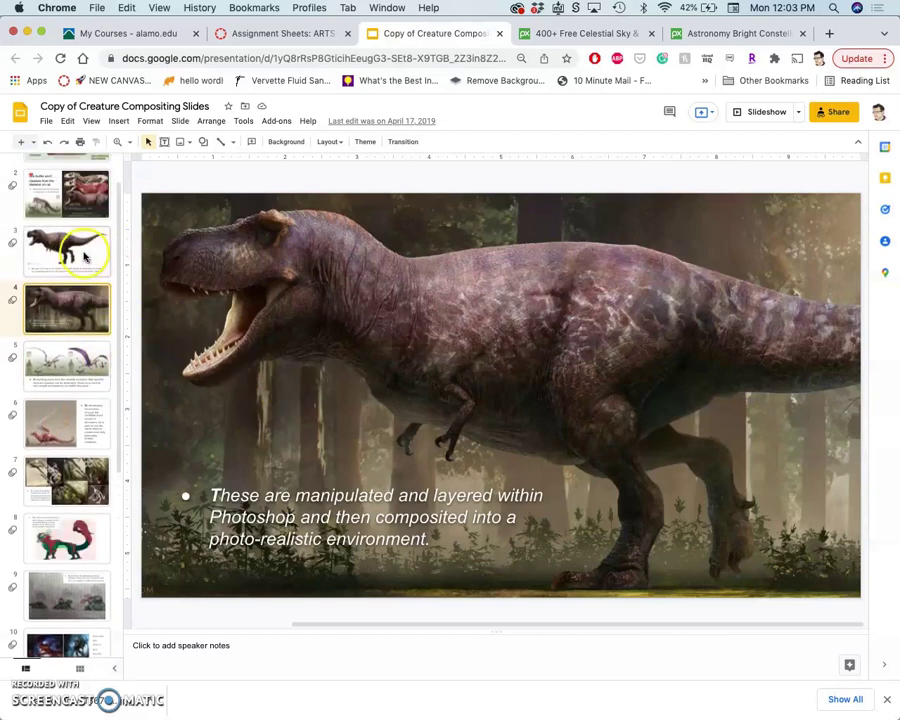
left_click(105, 252)
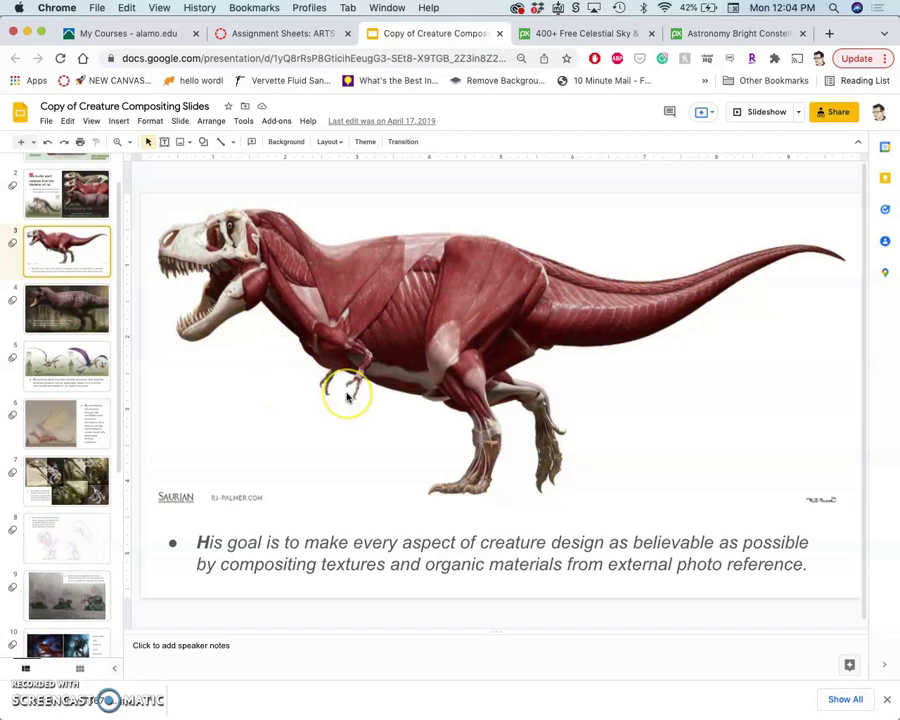
left_click(336, 405)
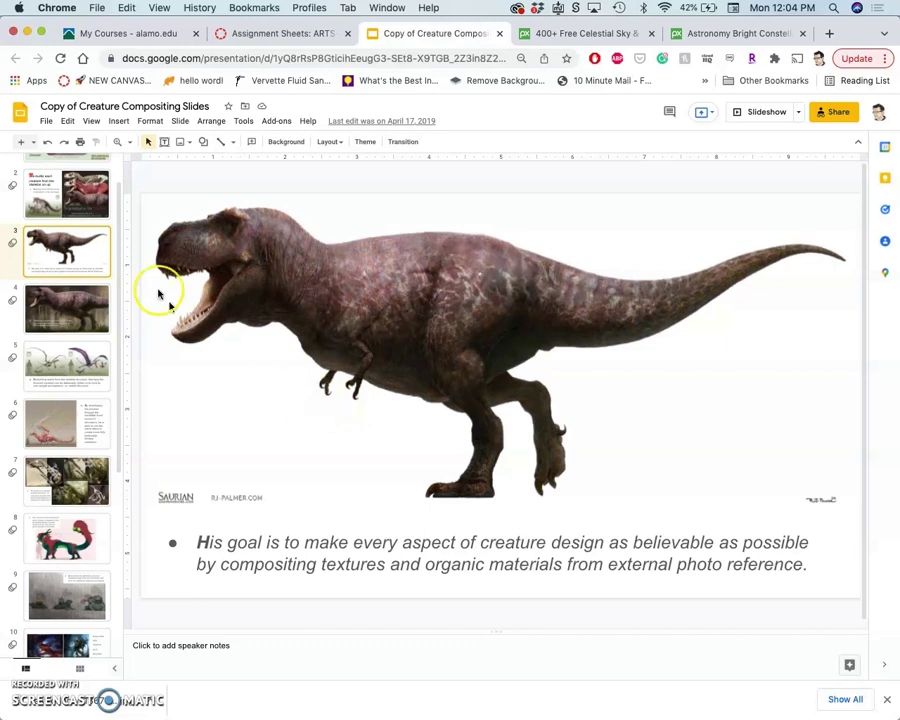
left_click(94, 218)
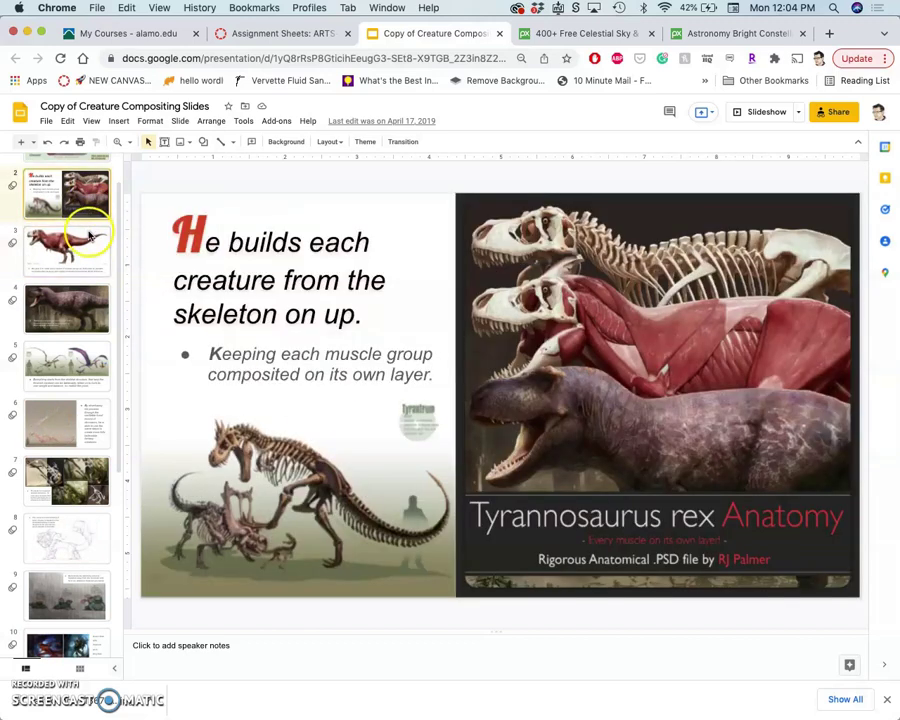
scroll(110, 235, "up", 2)
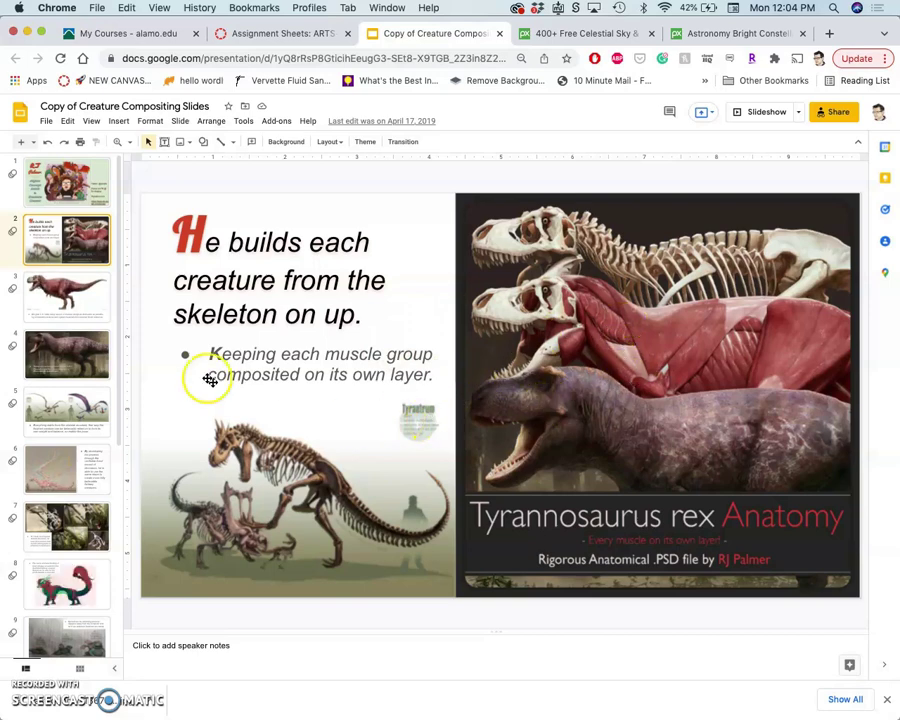
Close the slides tab, open the Assignment #2 POST HERE! discussion and scroll to Inspiration.
left_click(499, 34)
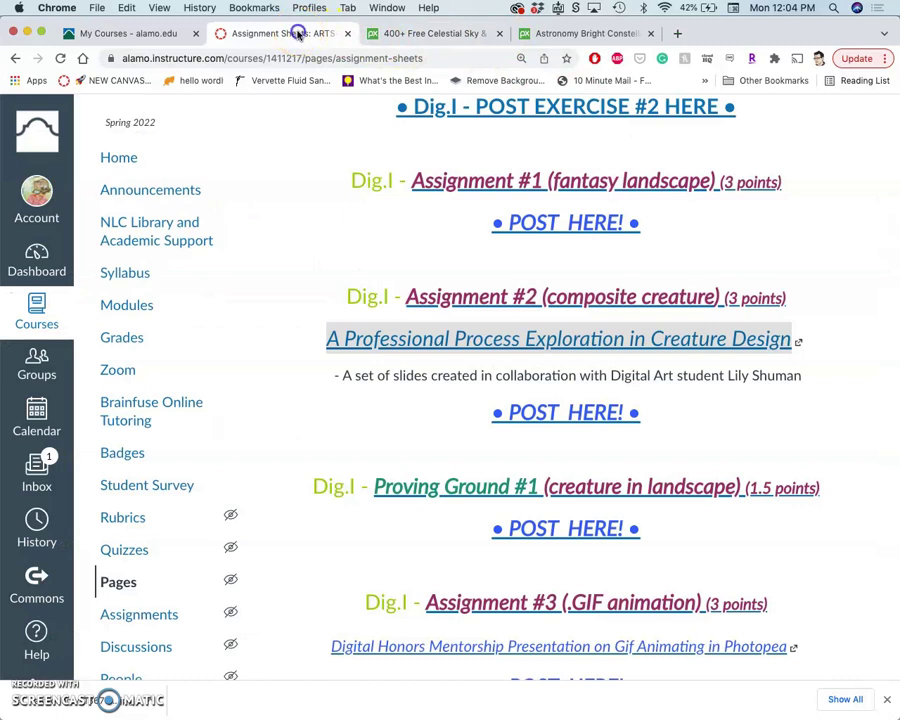
left_click(567, 418)
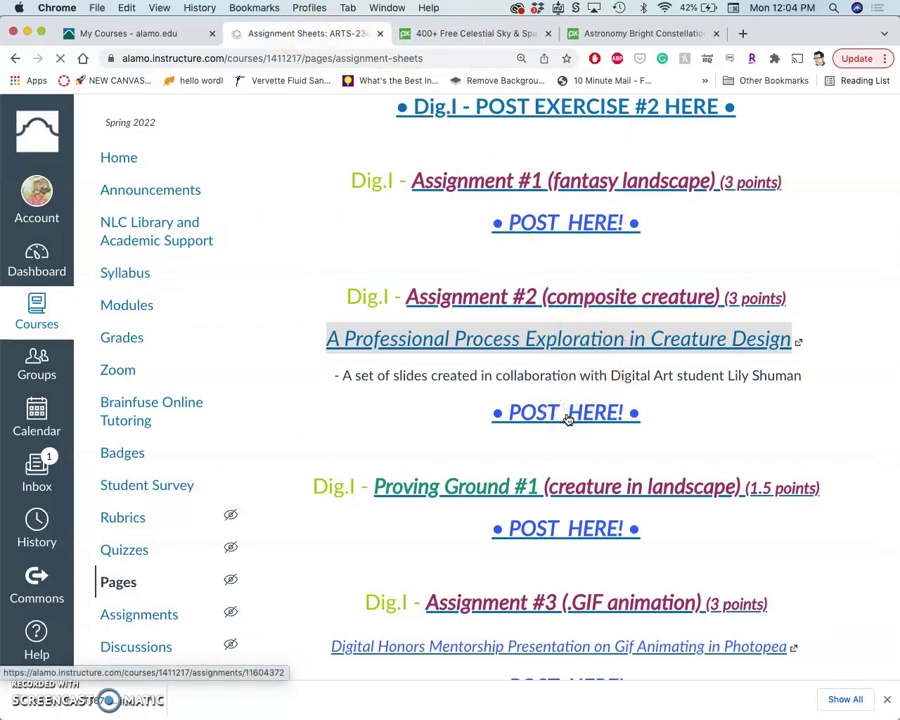
left_click(514, 405)
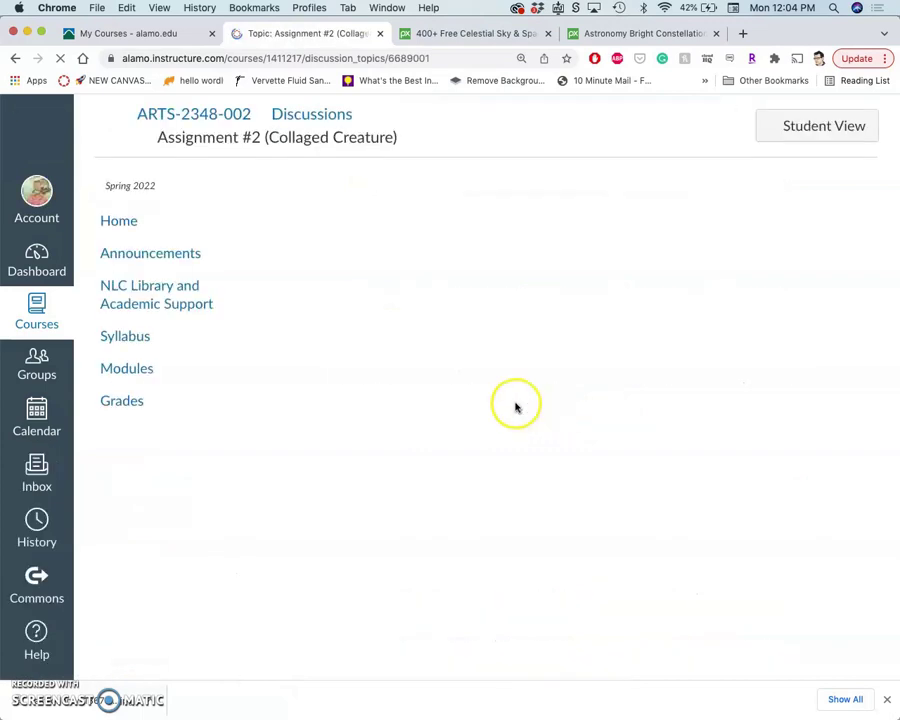
scroll(515, 405, "down", 5)
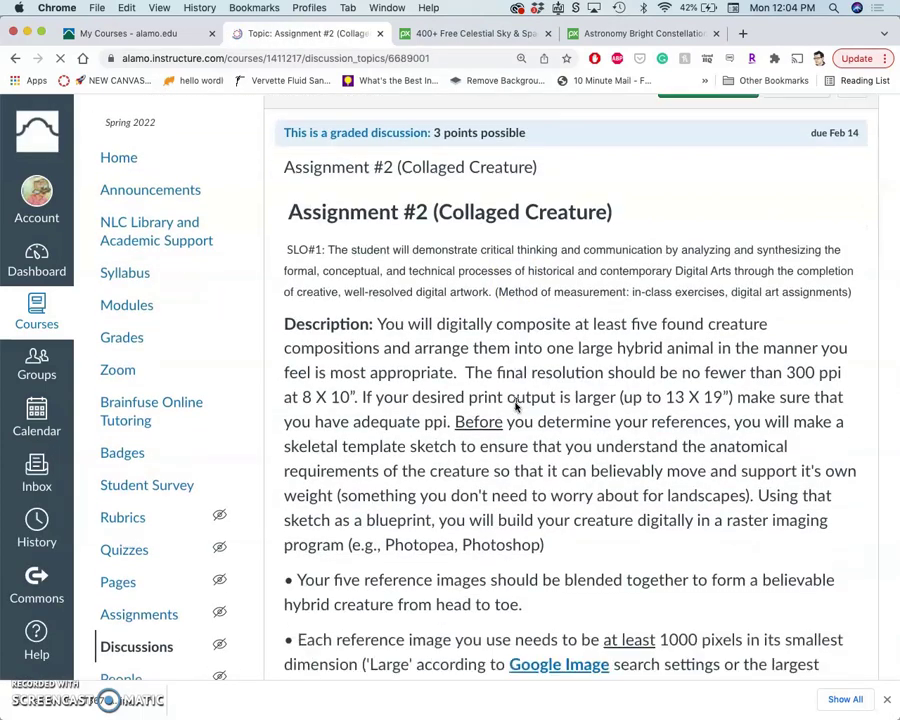
scroll(516, 405, "down", 10)
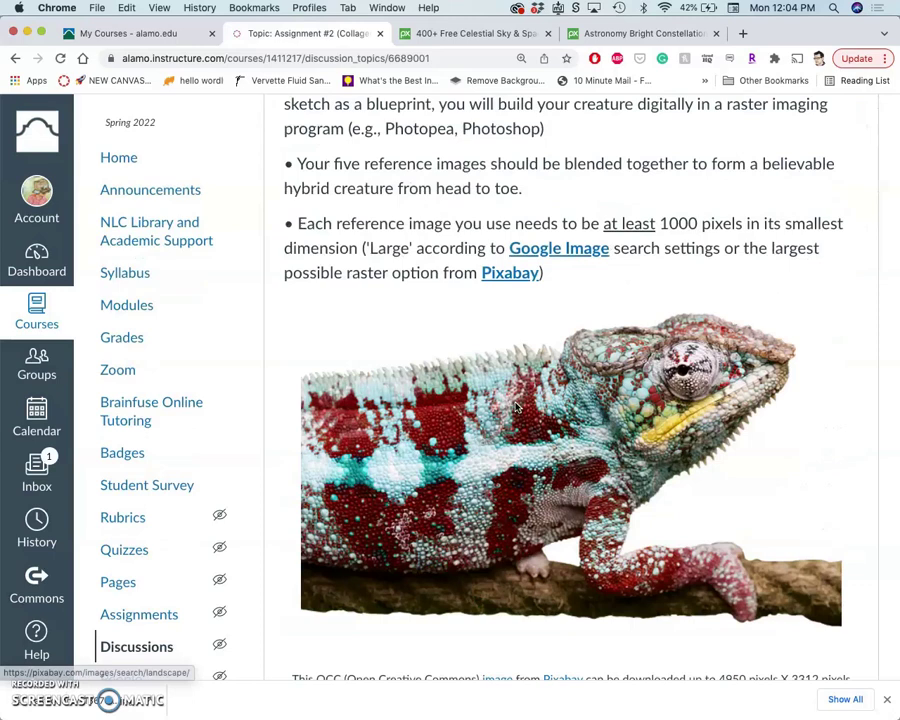
scroll(516, 405, "down", 4)
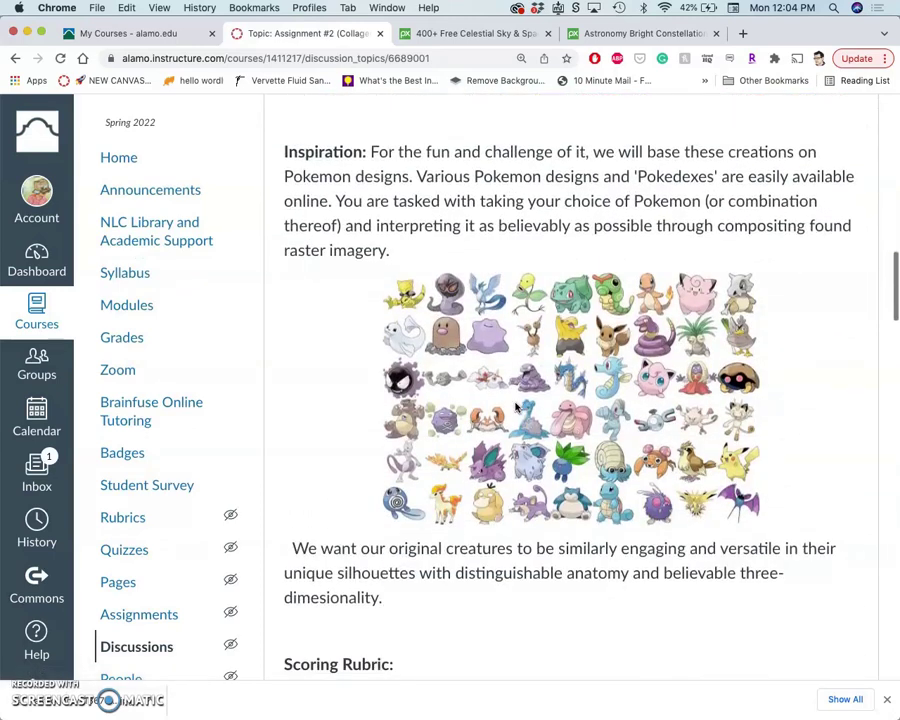
left_click(505, 447)
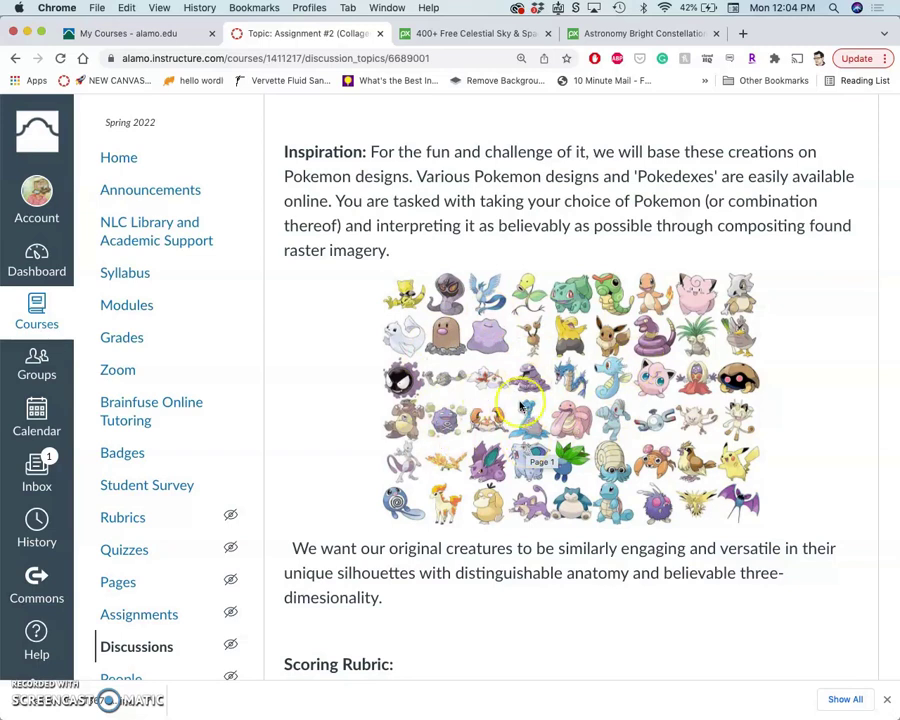
Zoom the page in twice and scroll down to the Pokemon inspiration image grid.
key("super+equal")
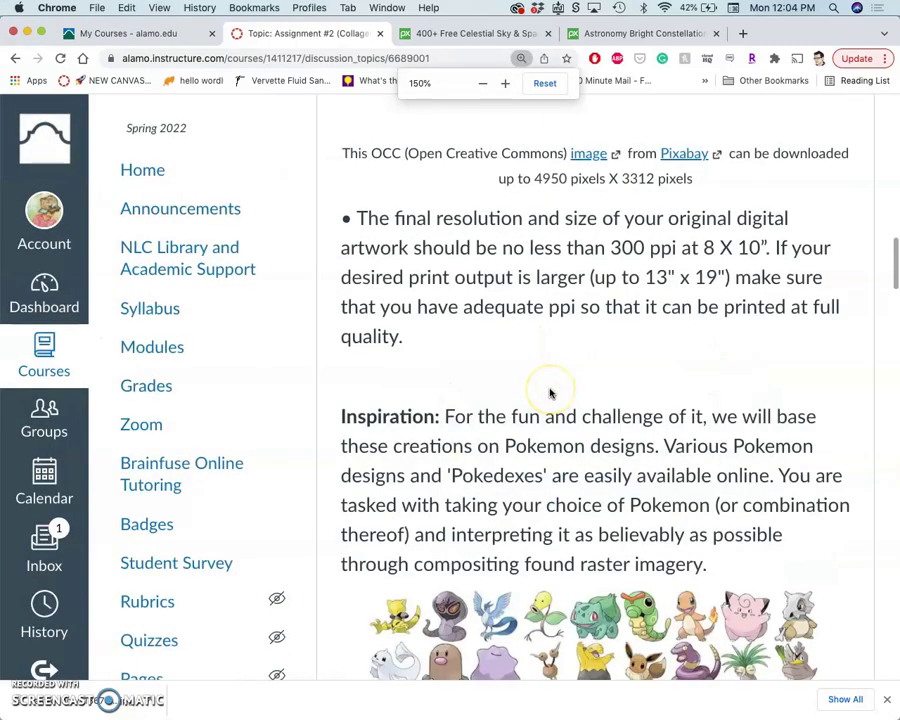
key("super+equal")
scroll(550, 393, "down", 3)
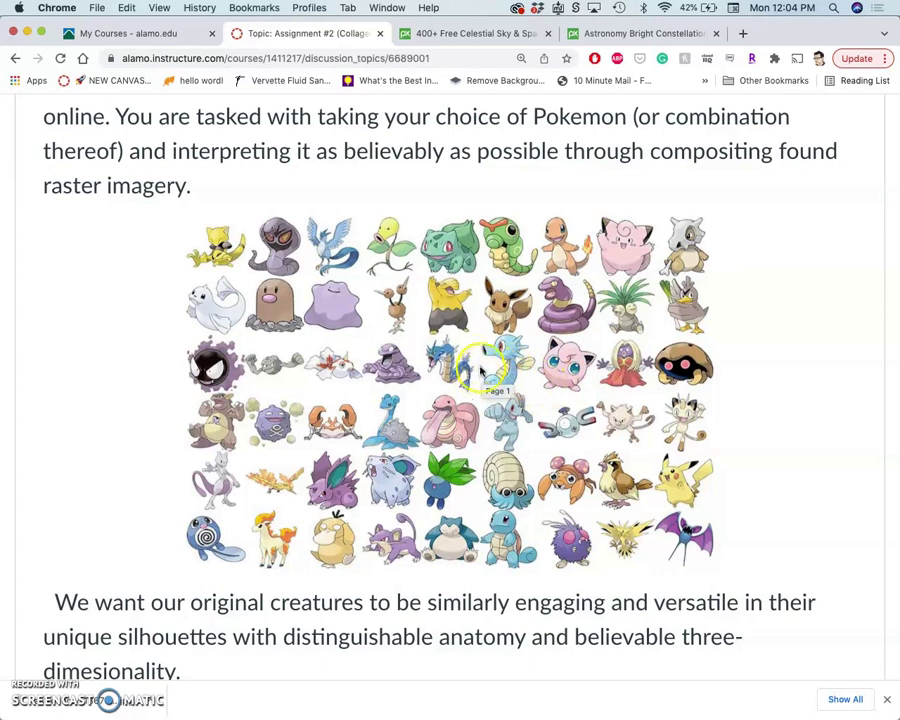
scroll(470, 470, "down", 1)
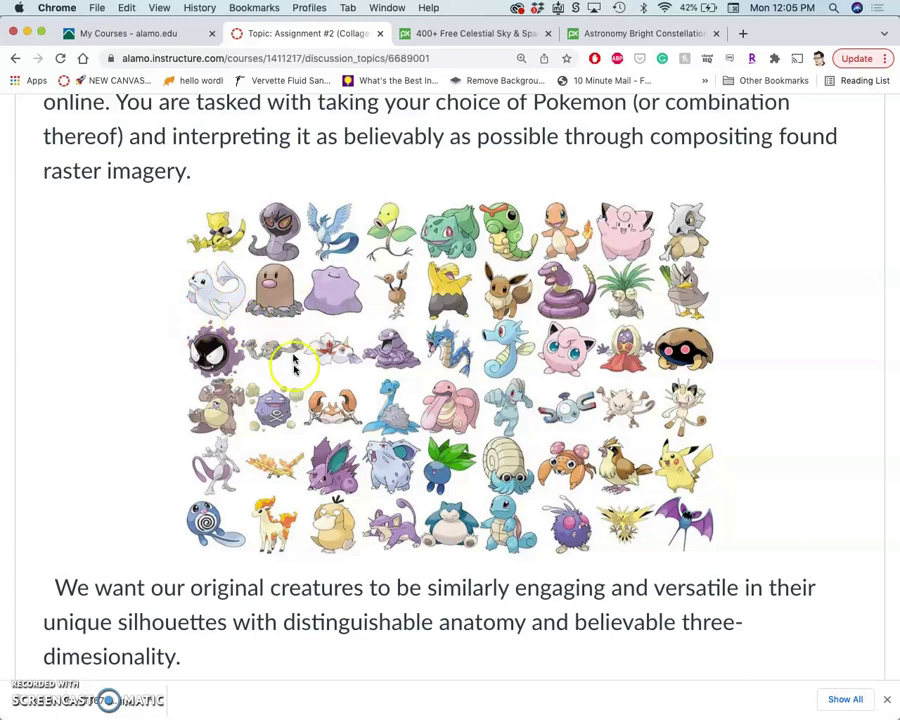
scroll(302, 375, "down", 2)
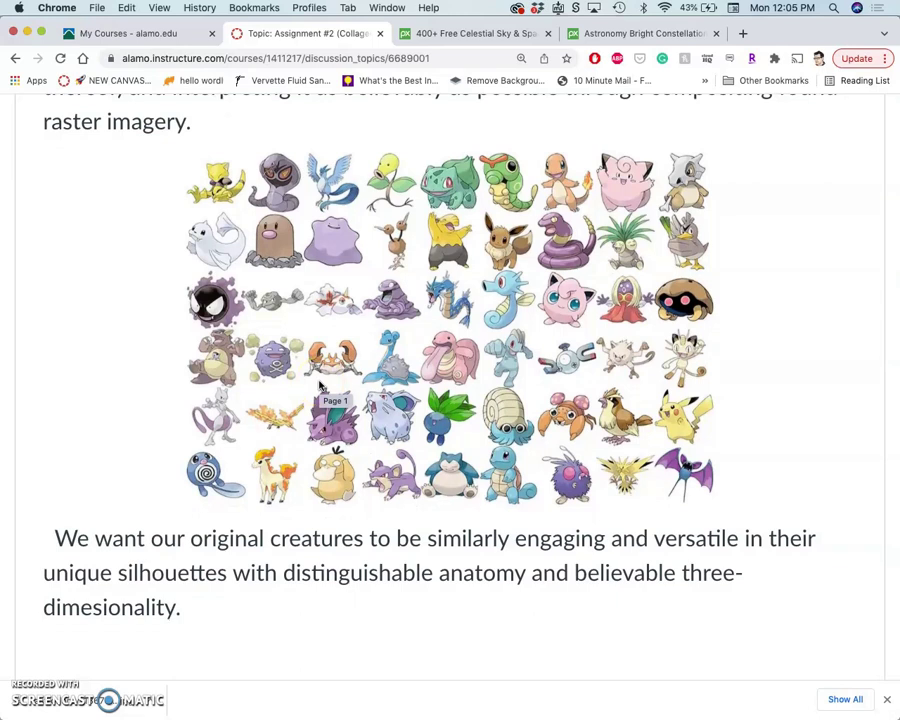
scroll(320, 386, "up", 1)
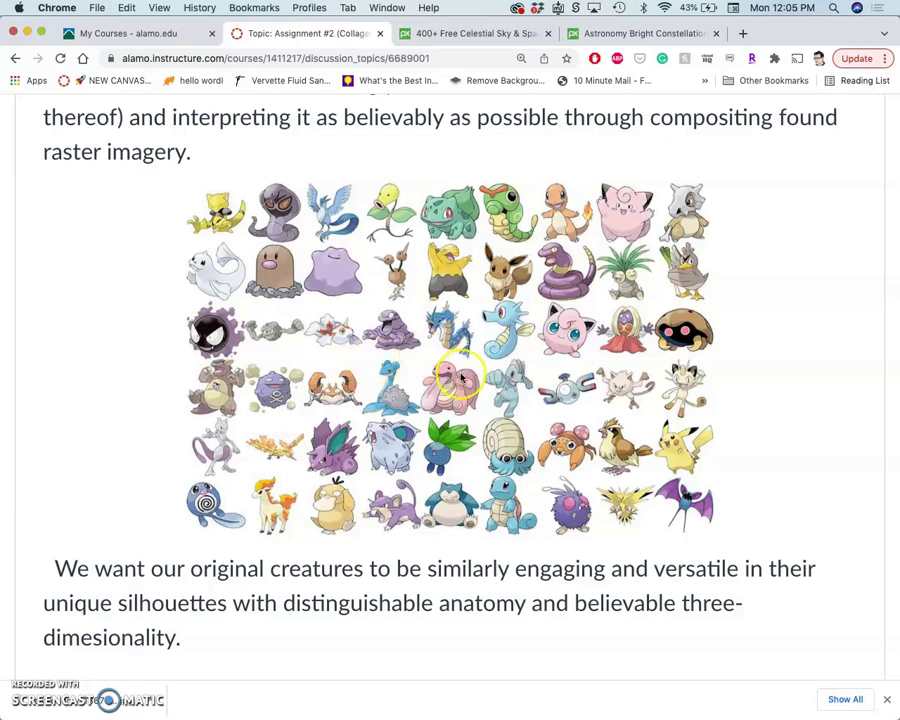
scroll(462, 378, "down", 1)
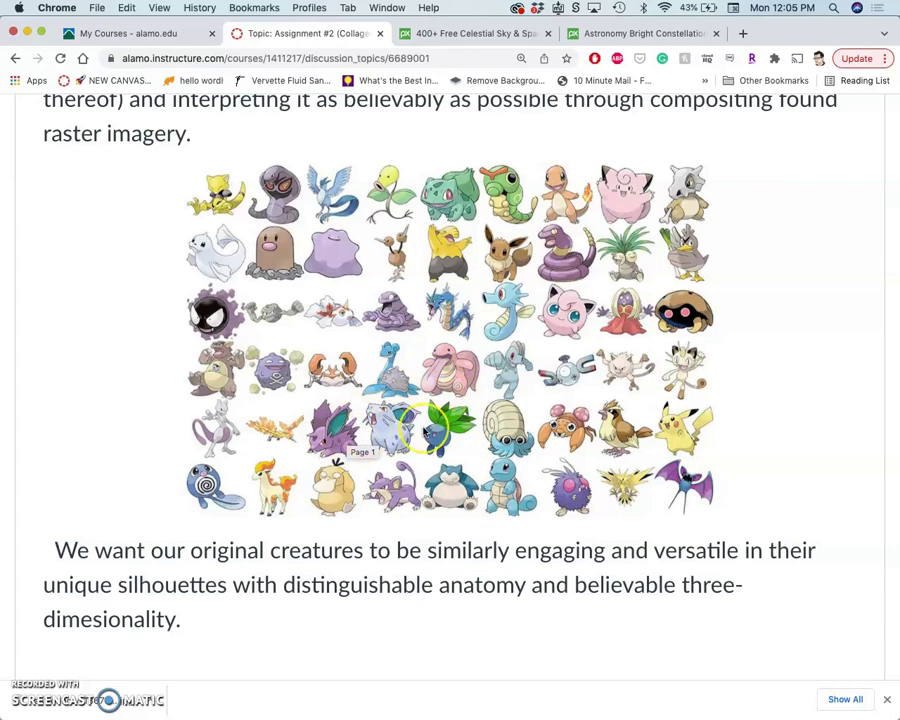
Zoom in further, scroll to the grid, and take a region screenshot of the Nidoran picture.
key("super+equal")
key("super+equal")
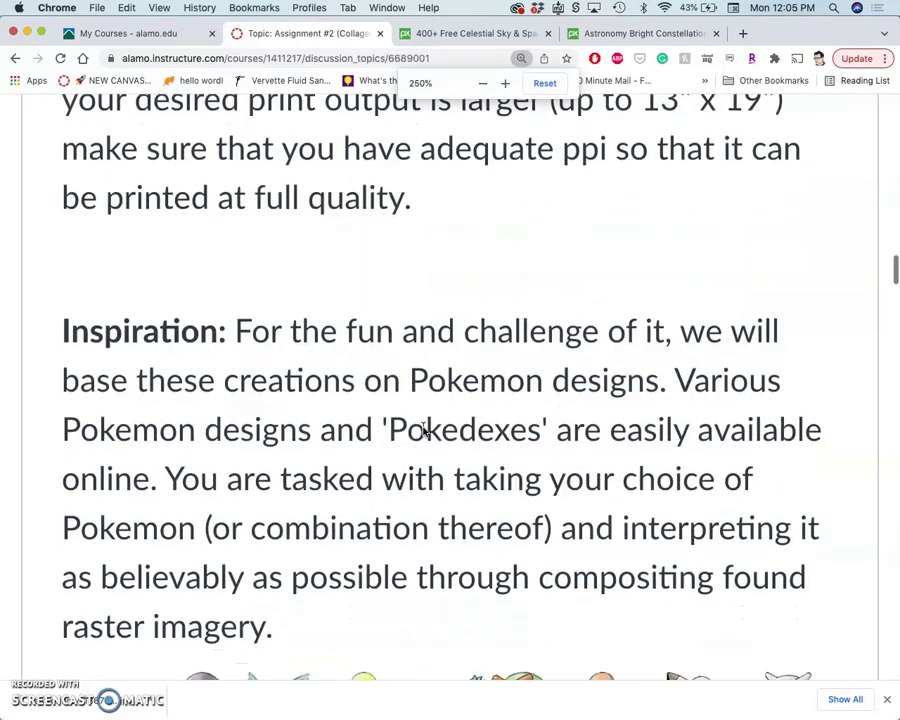
scroll(425, 430, "down", 4)
scroll(425, 430, "up", 6)
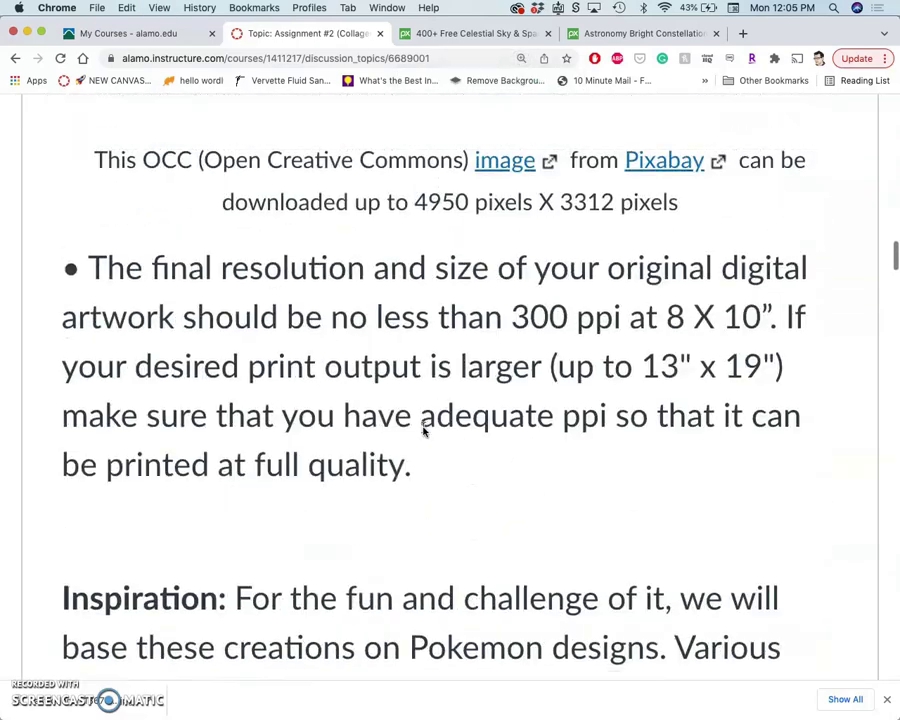
scroll(425, 430, "down", 10)
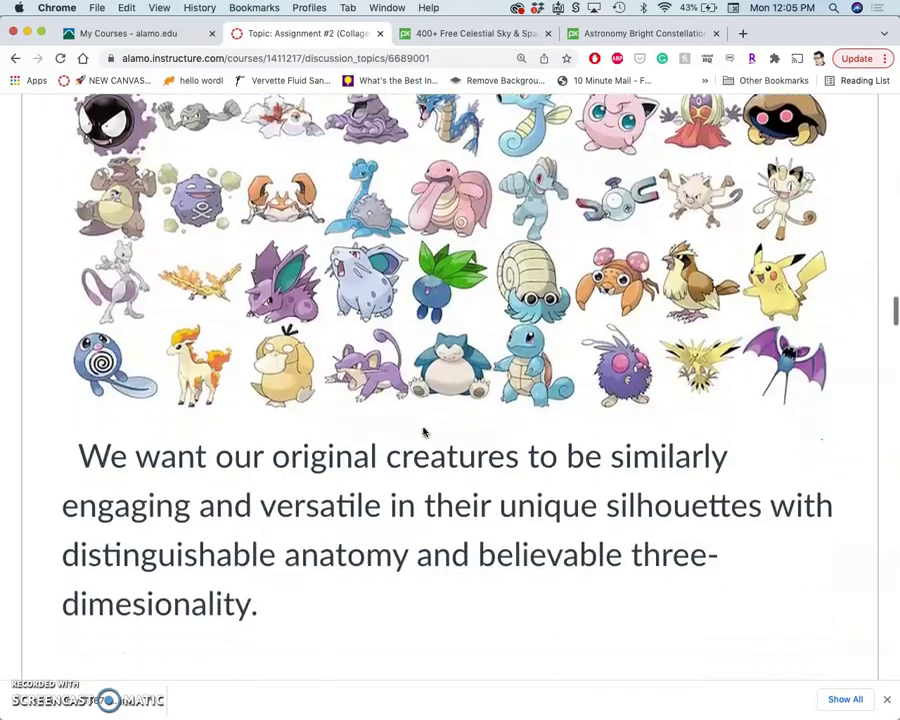
scroll(423, 432, "down", 3)
scroll(423, 432, "up", 5)
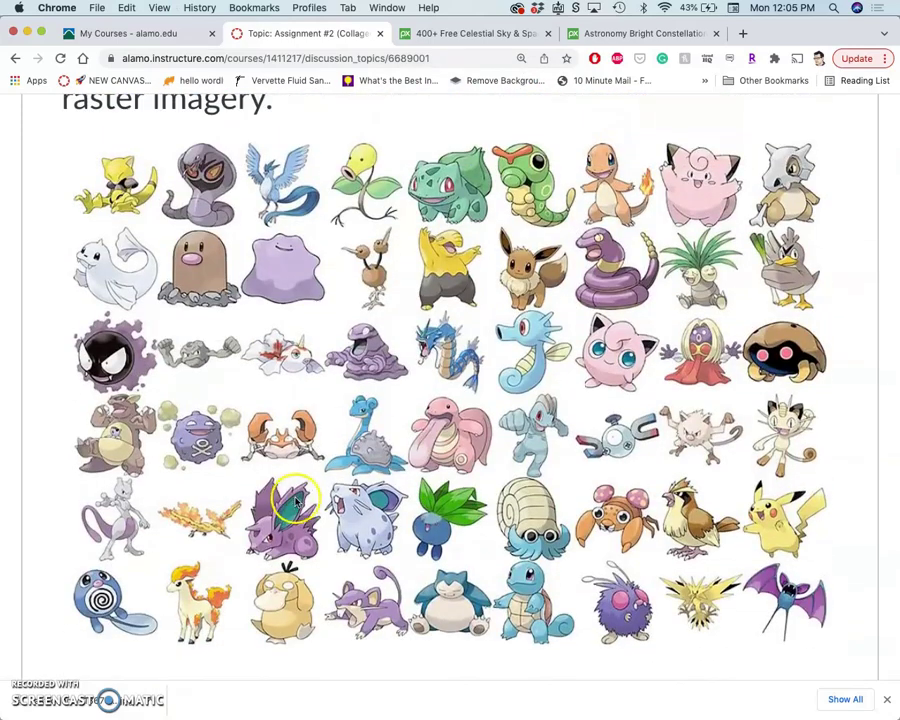
scroll(300, 492, "down", 1)
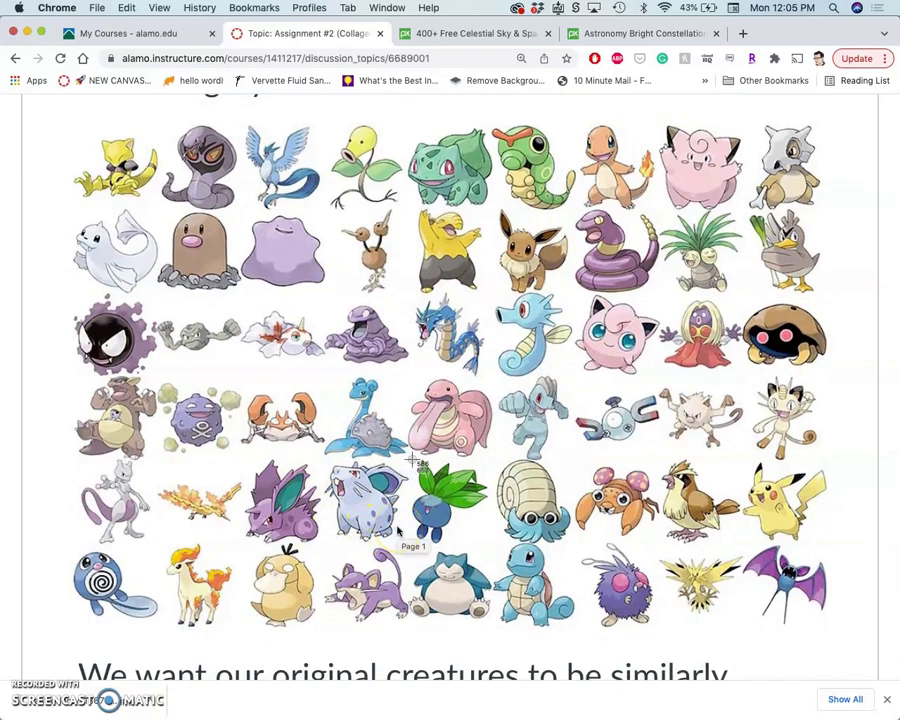
left_click_drag(412, 460, 321, 548)
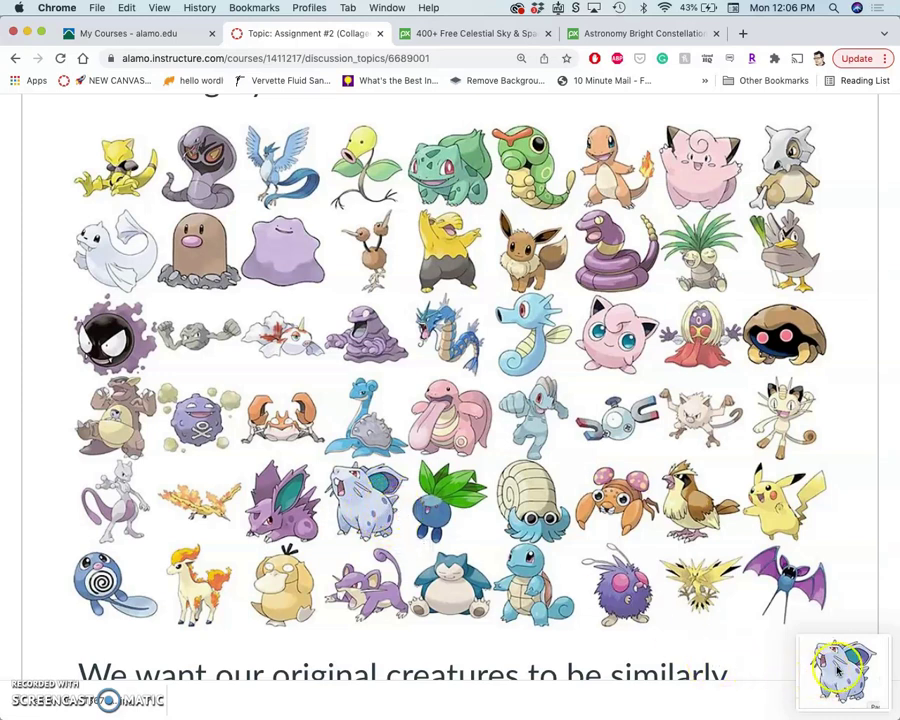
scroll(544, 597, "down", 5)
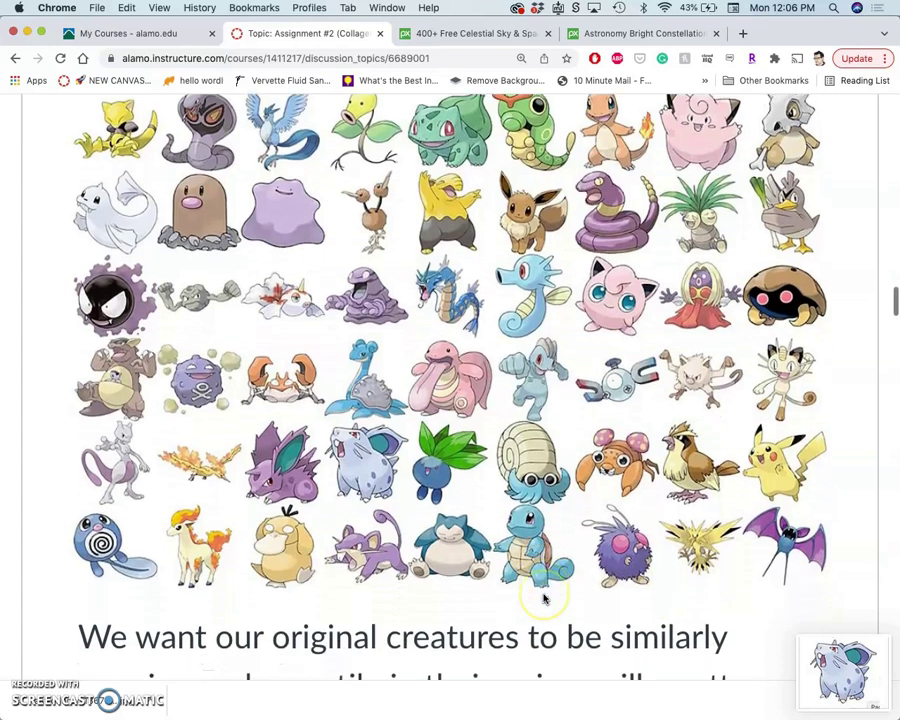
scroll(544, 598, "down", 20)
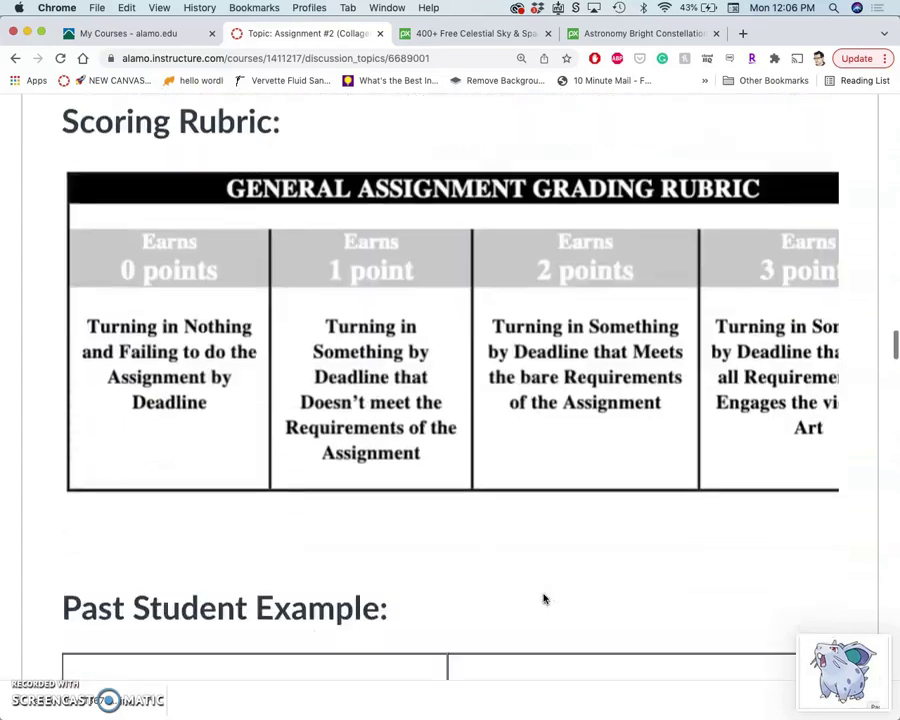
Scroll through the past student example and instructor steps, ending on the whiteboard creature sketch.
scroll(544, 598, "down", 10)
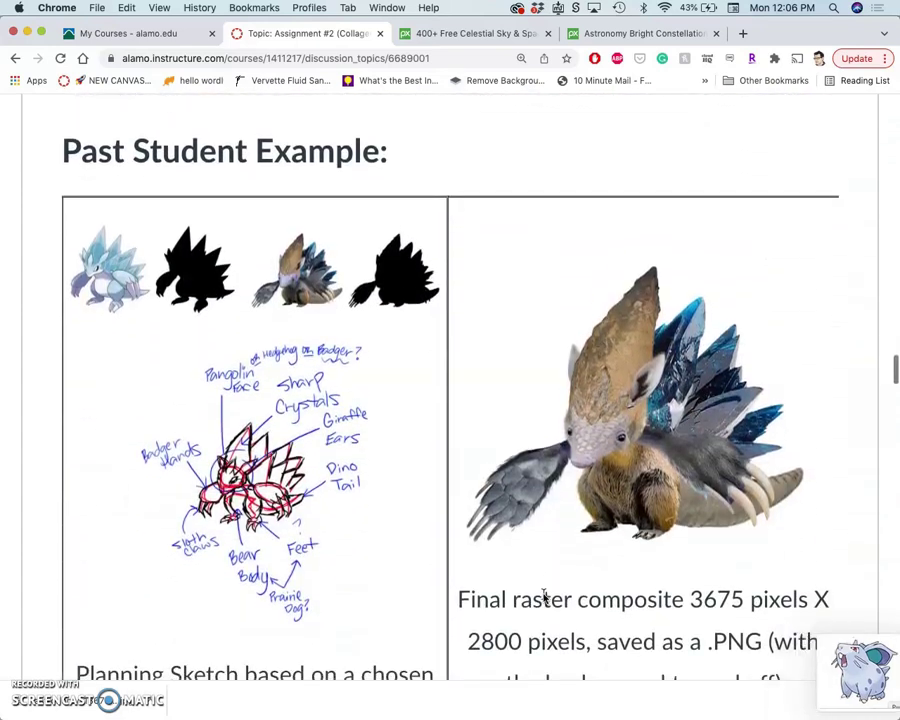
scroll(544, 597, "down", 1)
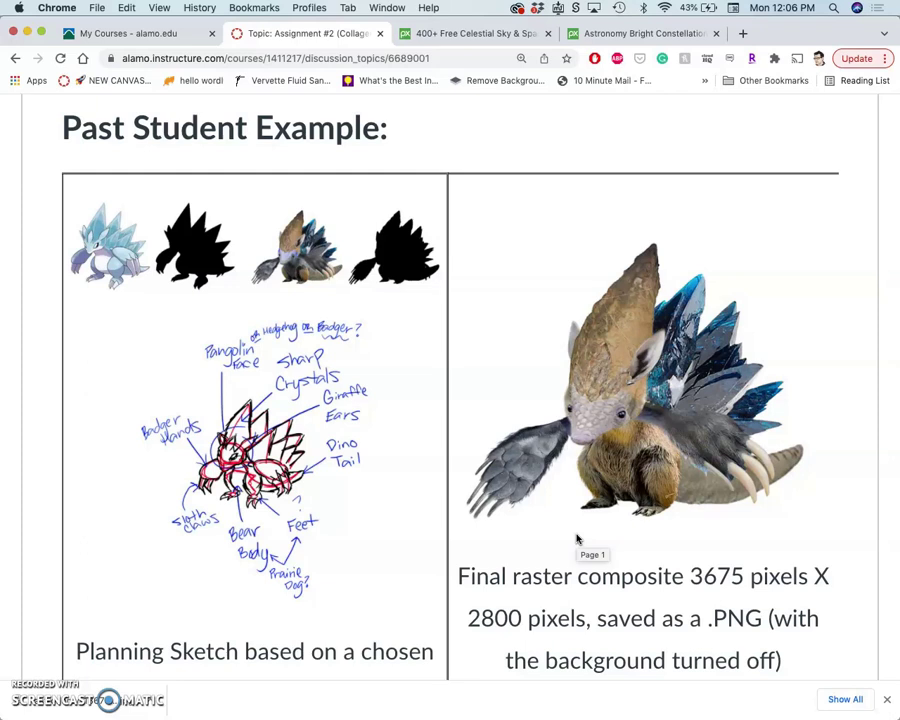
scroll(577, 540, "down", 1)
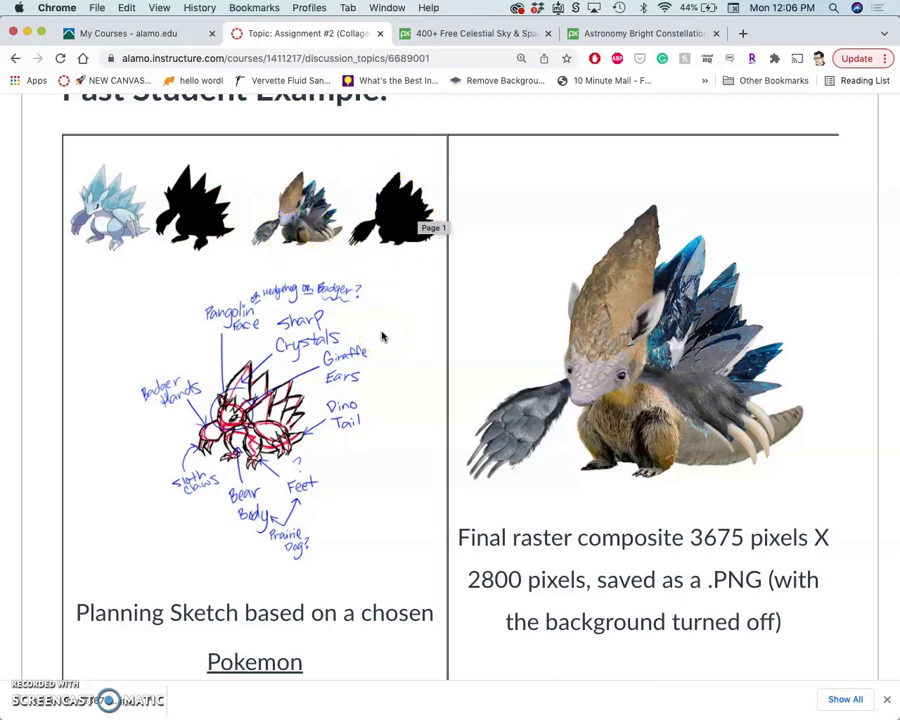
scroll(381, 337, "down", 10)
scroll(381, 337, "up", 1)
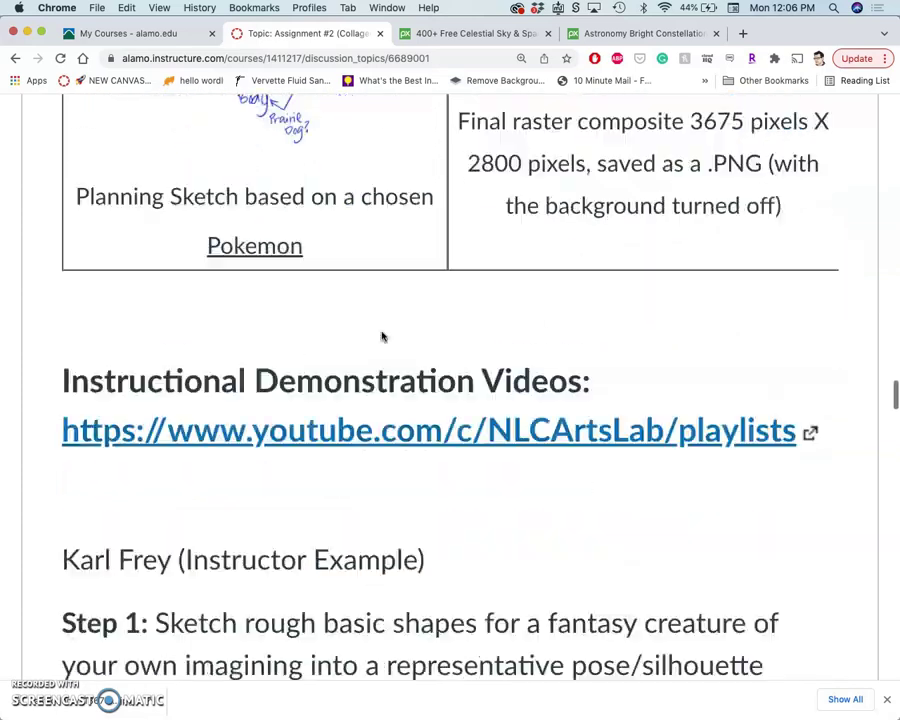
scroll(306, 415, "down", 5)
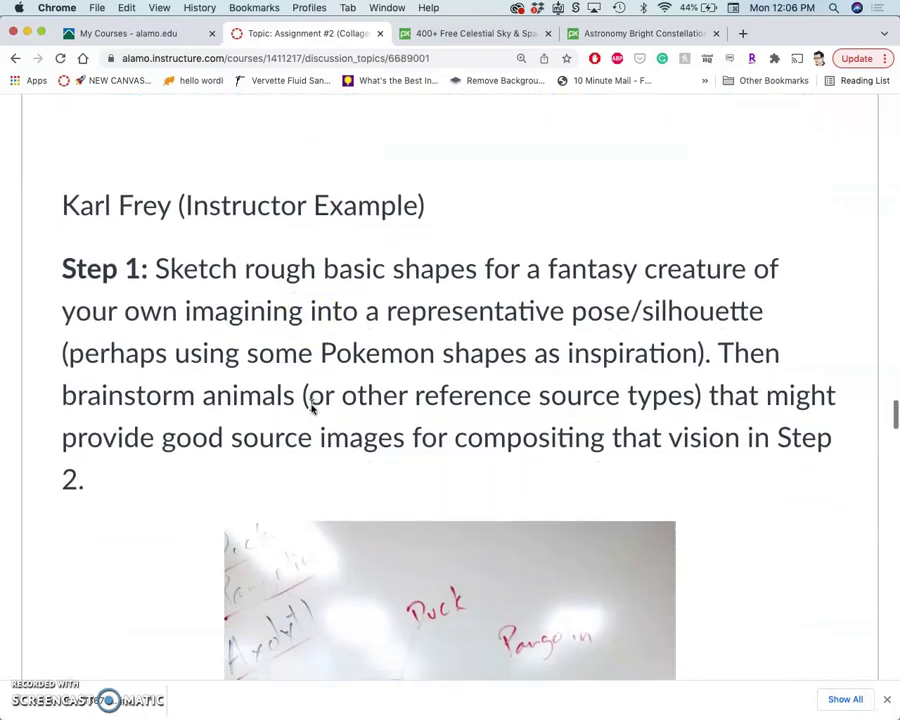
scroll(311, 407, "down", 6)
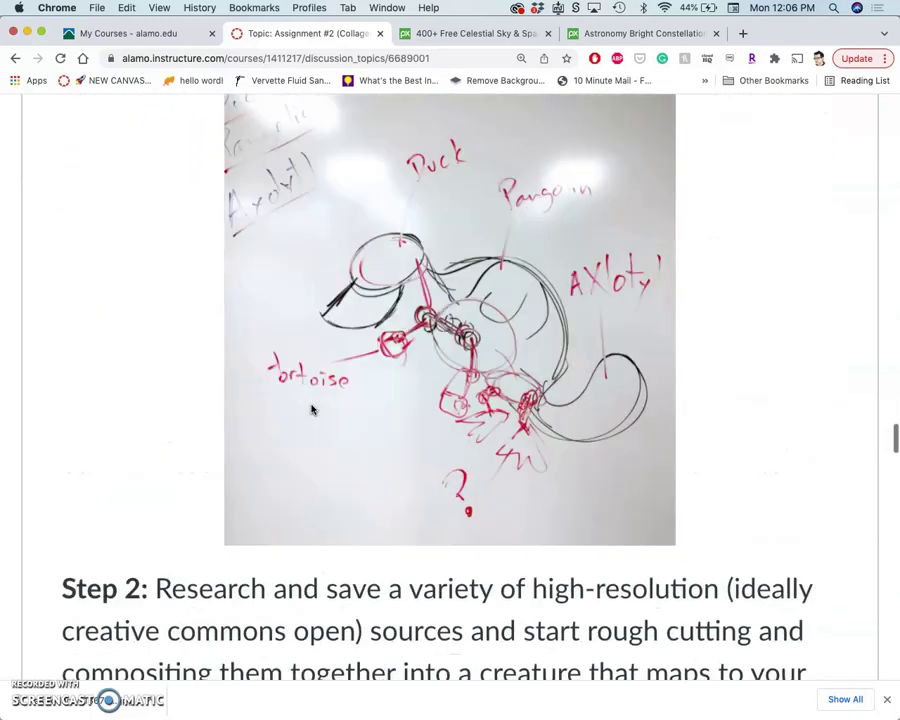
scroll(311, 407, "up", 3)
scroll(330, 409, "down", 2)
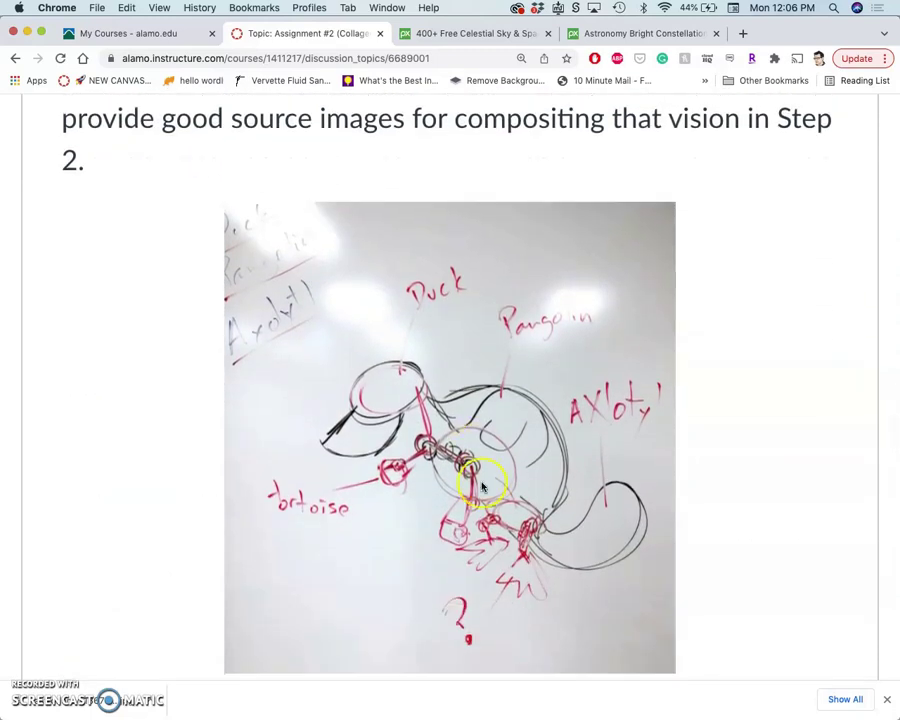
scroll(481, 487, "down", 10)
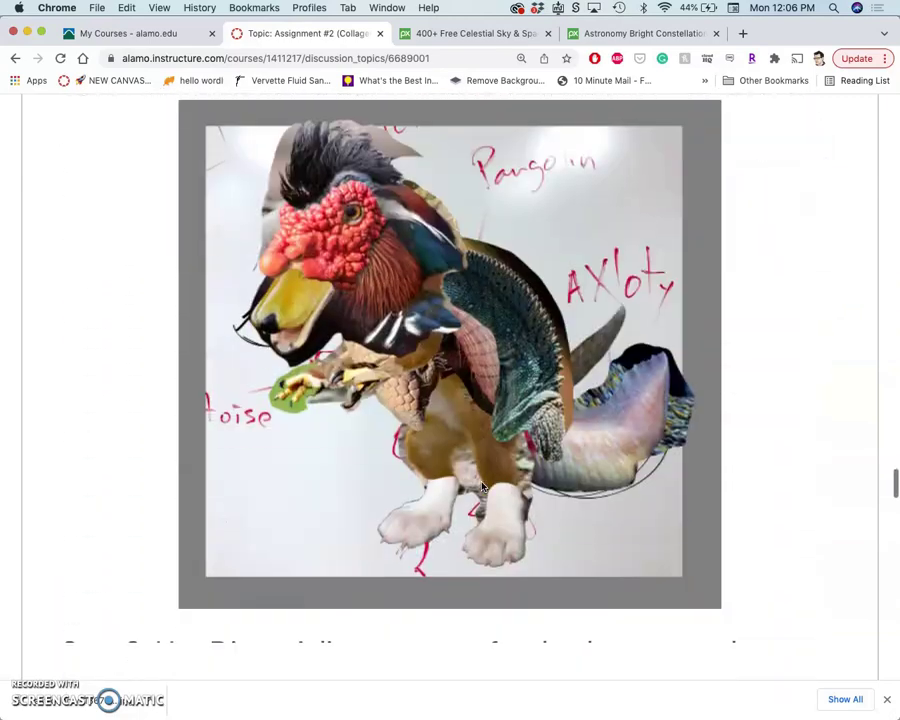
scroll(481, 487, "down", 15)
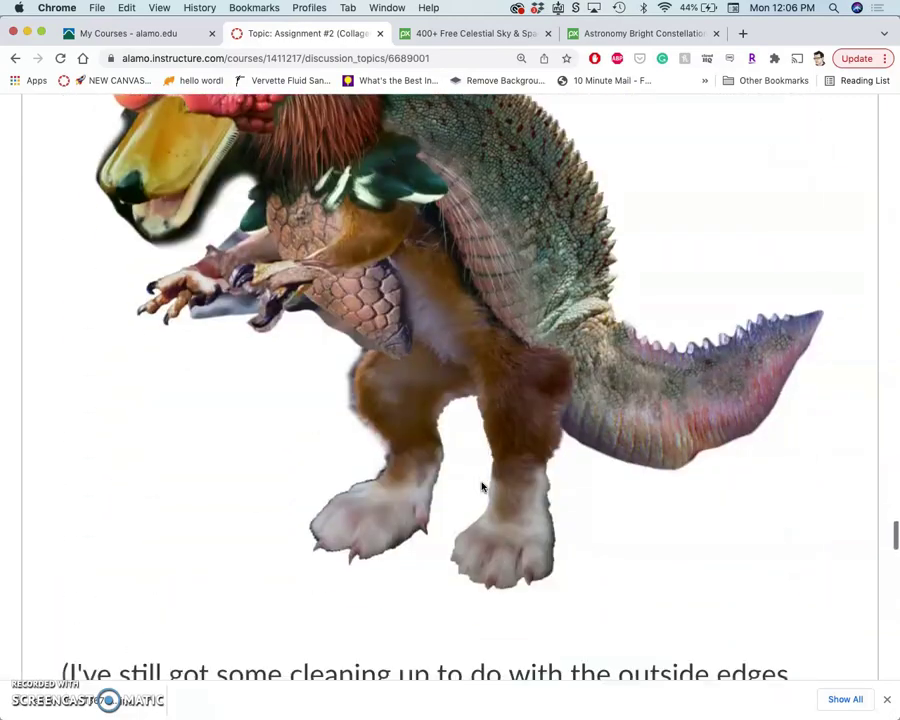
scroll(481, 487, "down", 12)
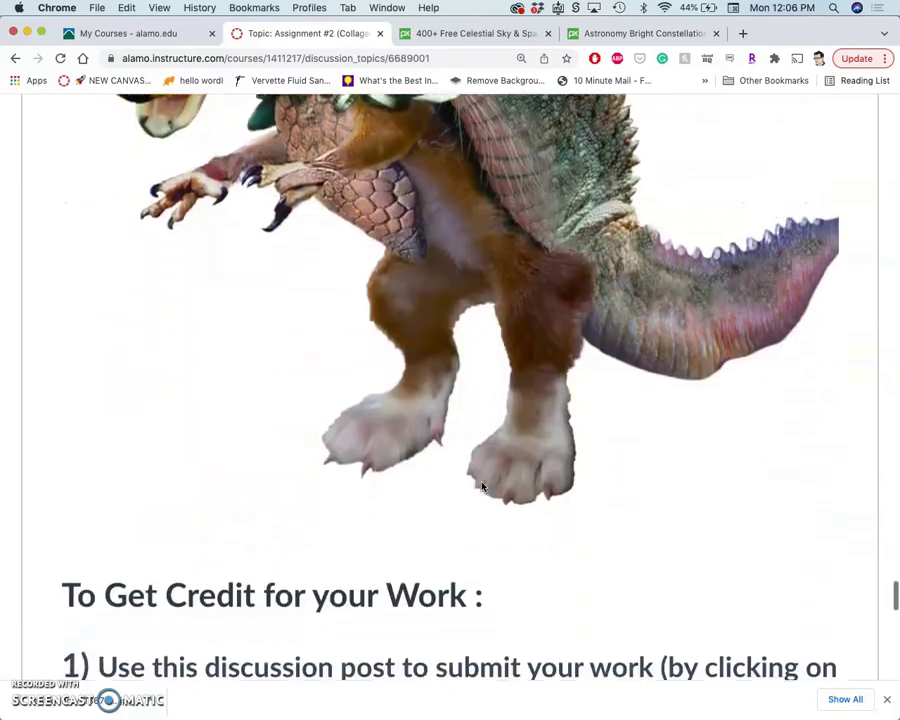
scroll(481, 487, "down", 3)
scroll(481, 487, "up", 10)
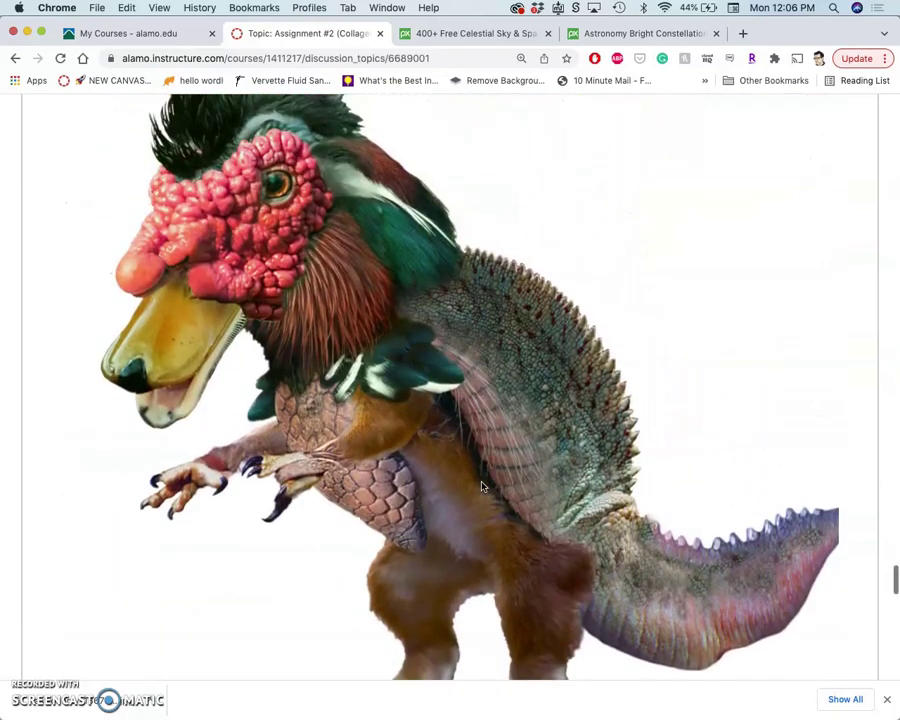
scroll(405, 392, "up", 8)
scroll(410, 390, "down", 8)
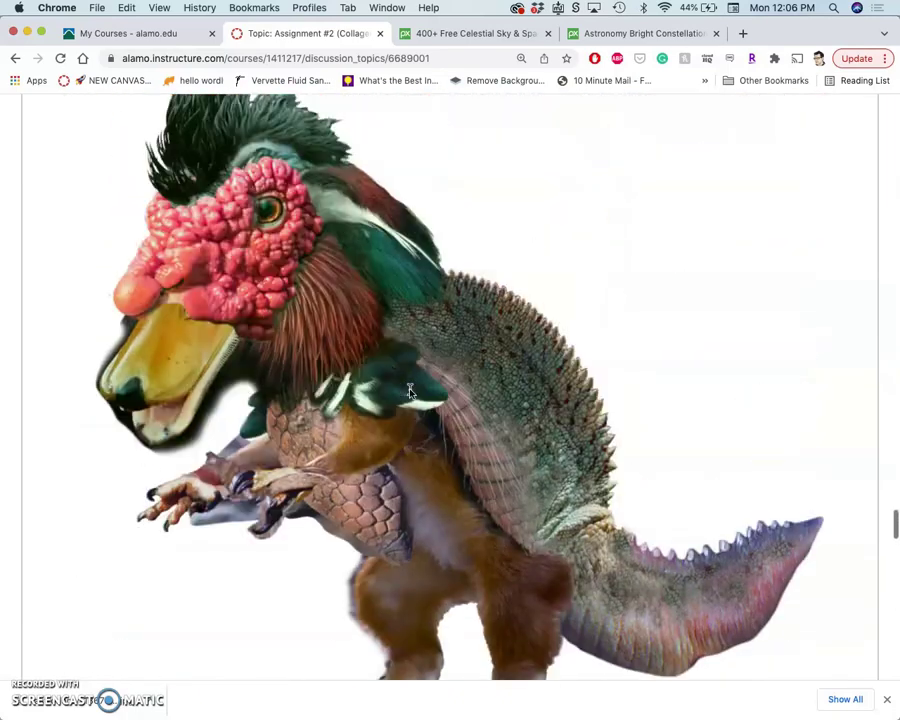
scroll(410, 390, "up", 15)
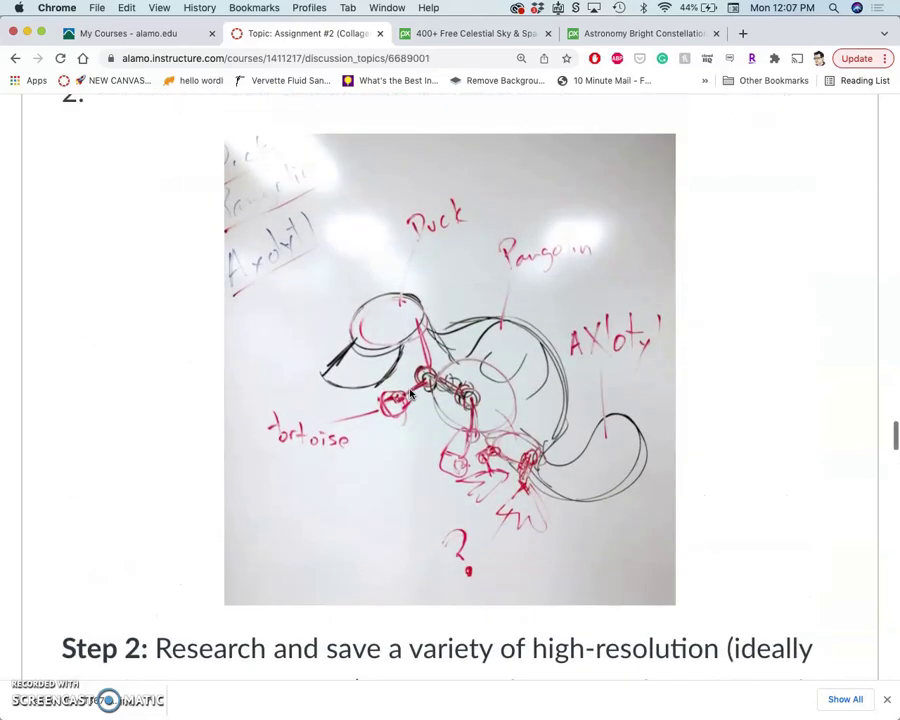
Minimize Chrome and open the newest Screen Shot from the desktop Screenshots stack in Photoshop 2021.
left_click(28, 33)
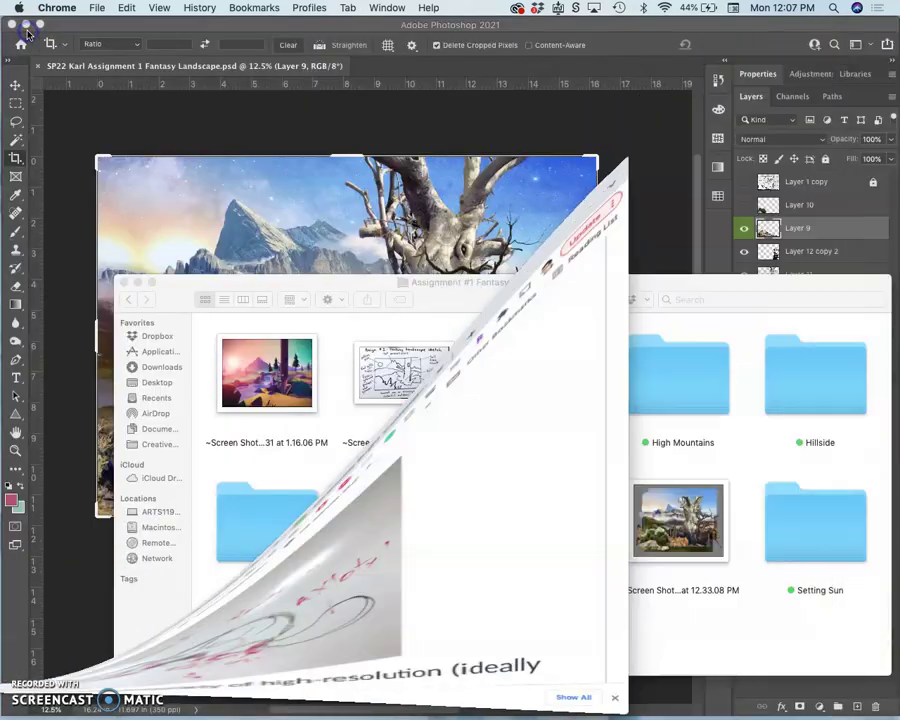
key("F11")
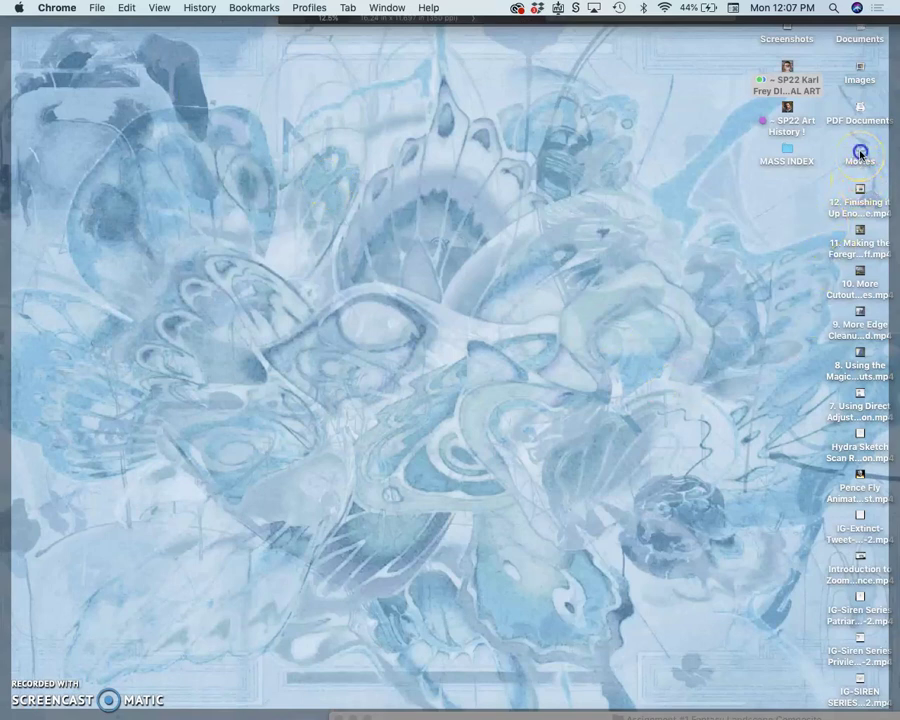
left_click(860, 152)
left_click(862, 256)
left_click(862, 190)
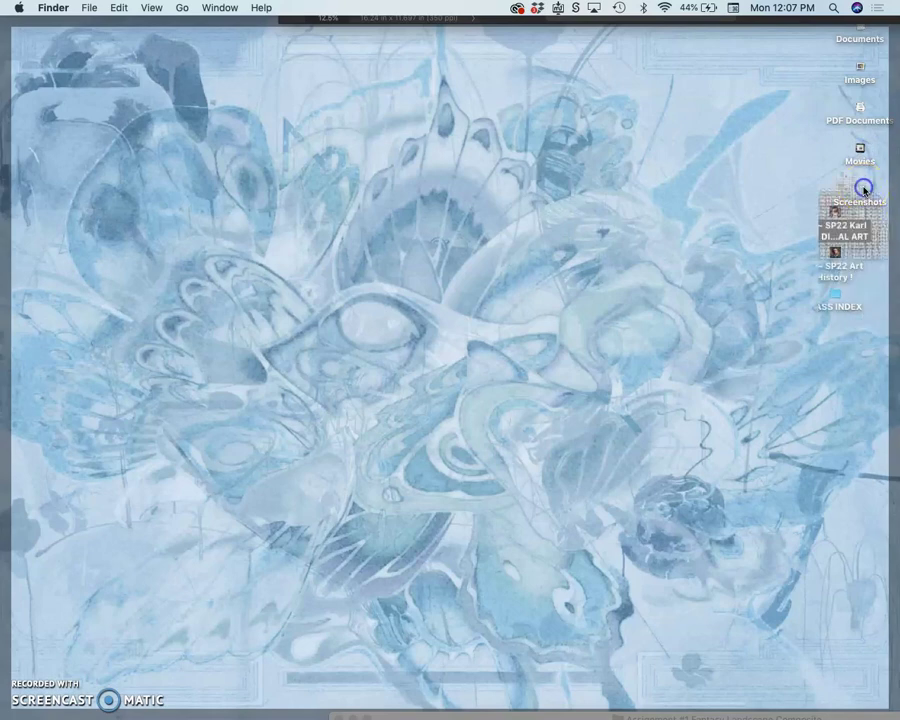
right_click(858, 231)
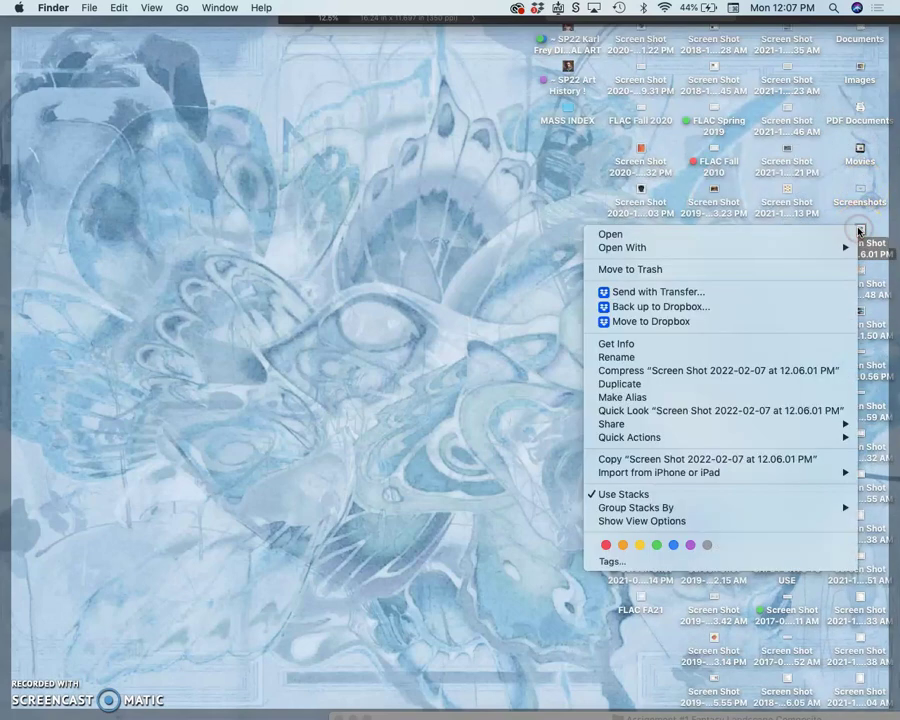
mouse_move(810, 245)
left_click(512, 301)
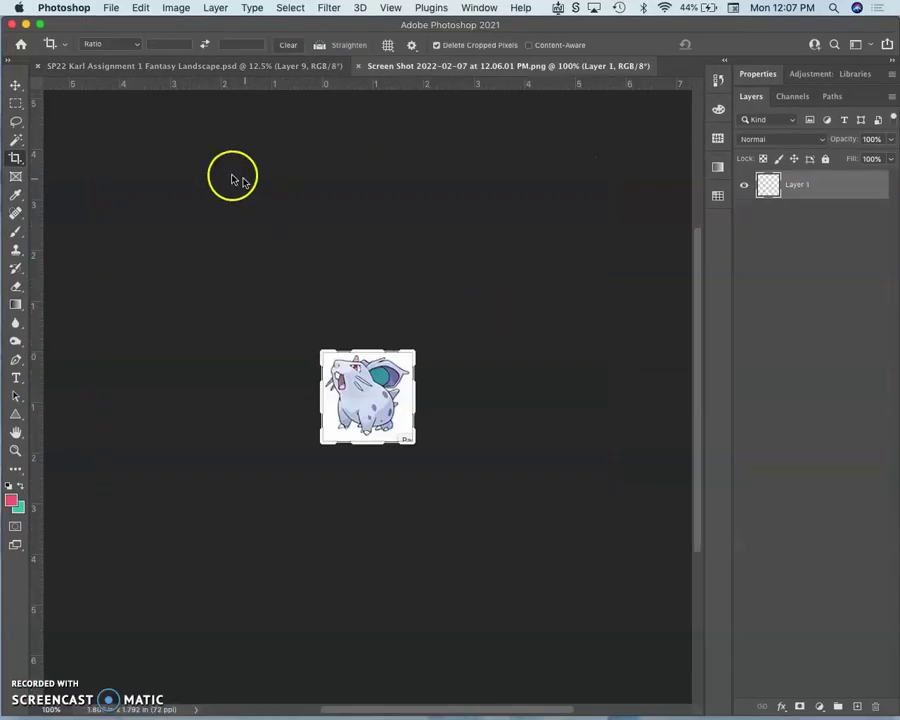
Resize the canvas to 7 × 8 inches, anchored left so it grows rightward.
left_click(177, 9)
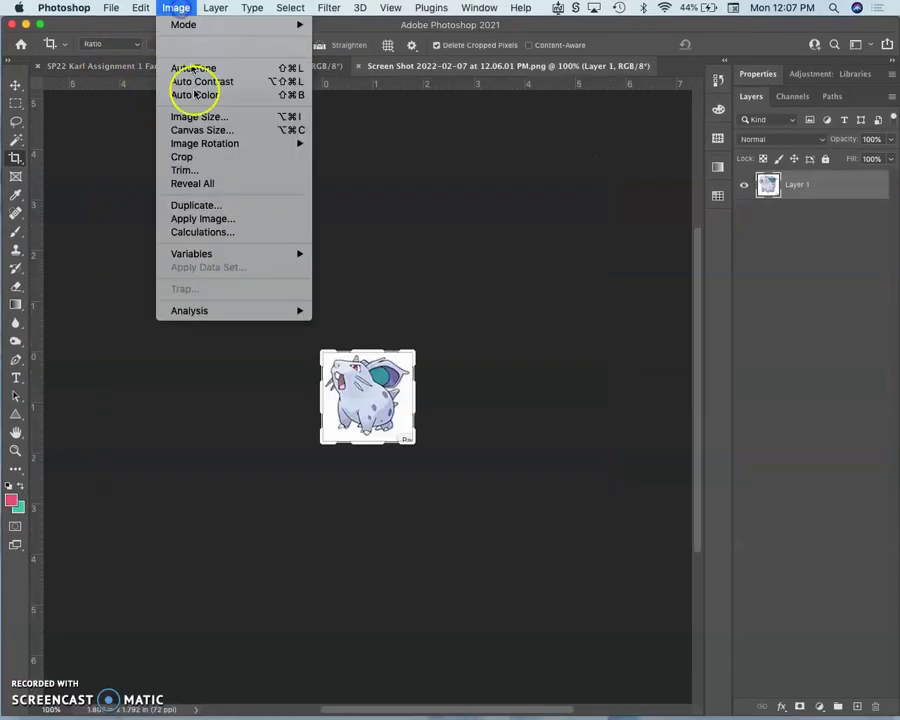
left_click(206, 130)
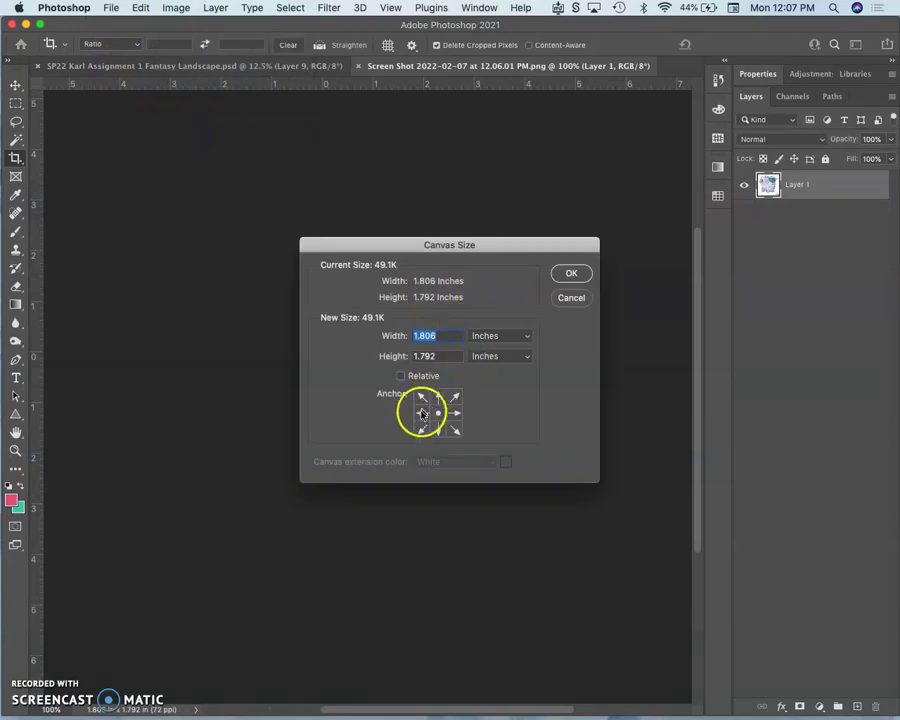
left_click(420, 414)
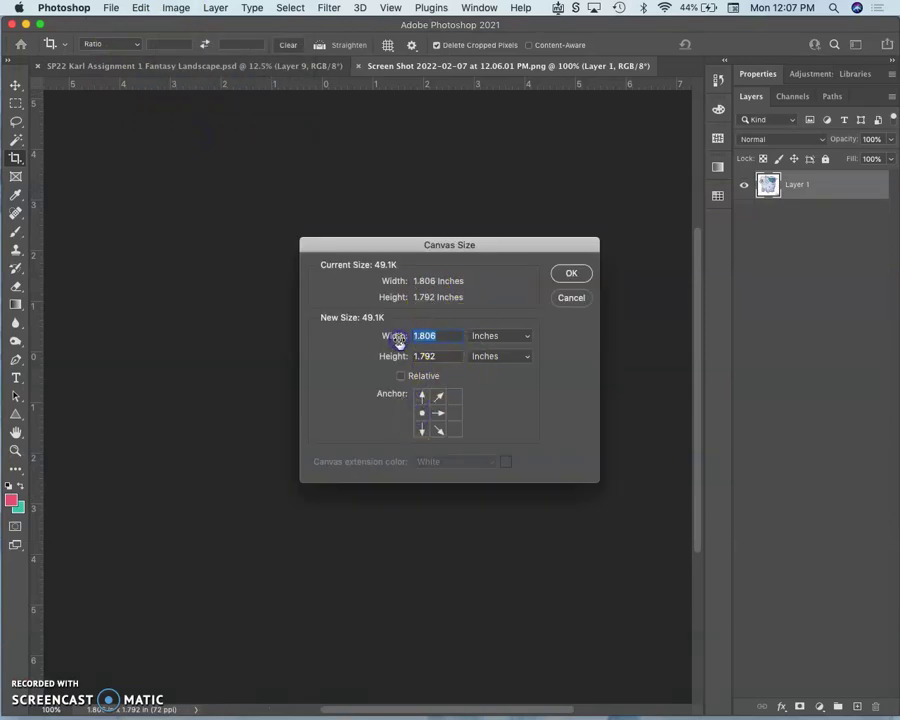
left_click(424, 355)
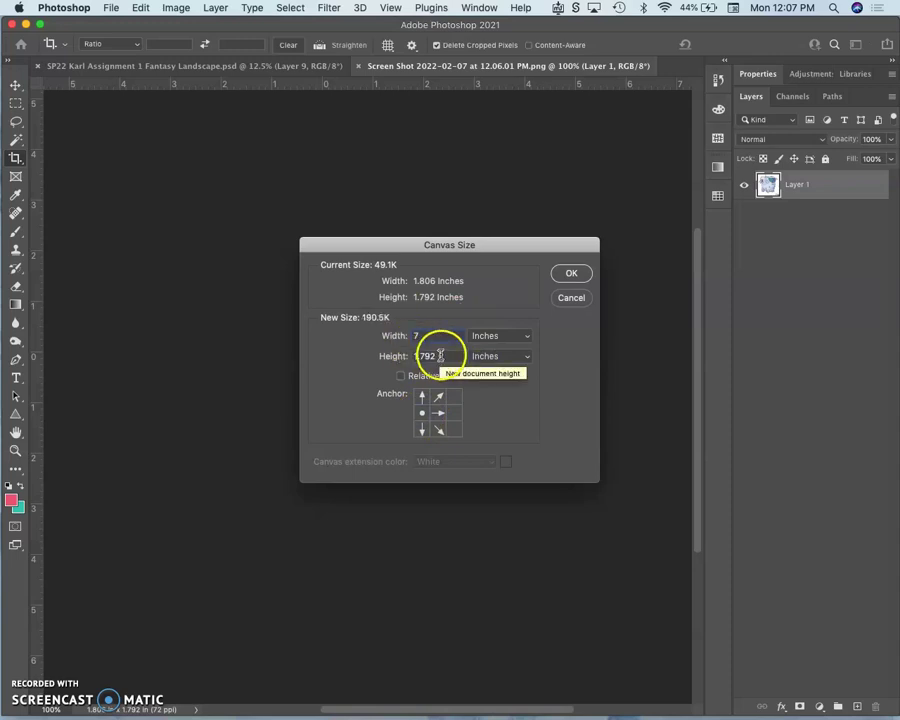
left_click_drag(424, 355, 383, 356)
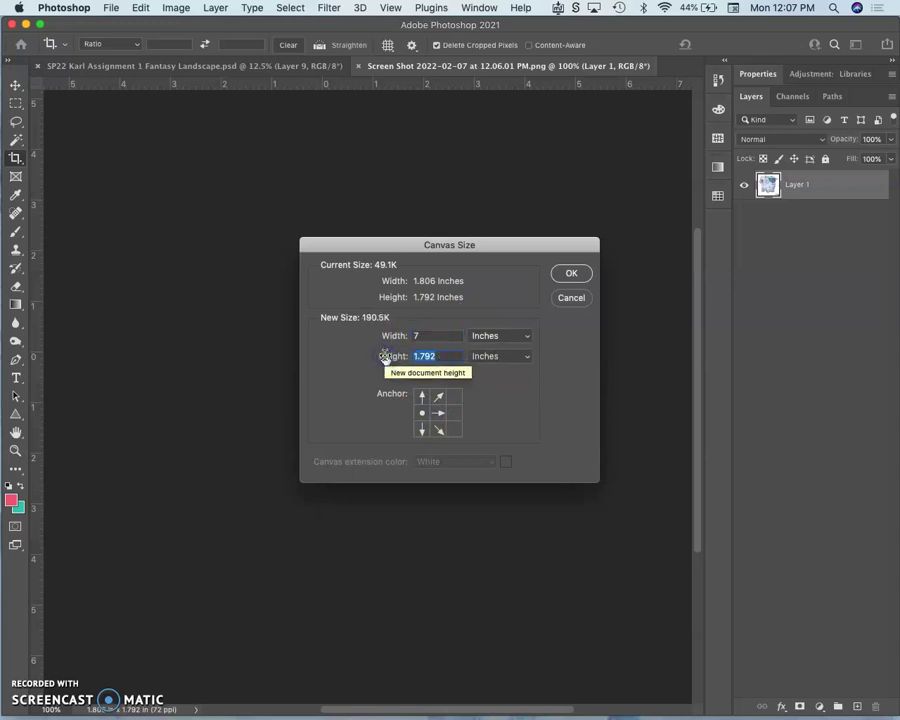
left_click(570, 273)
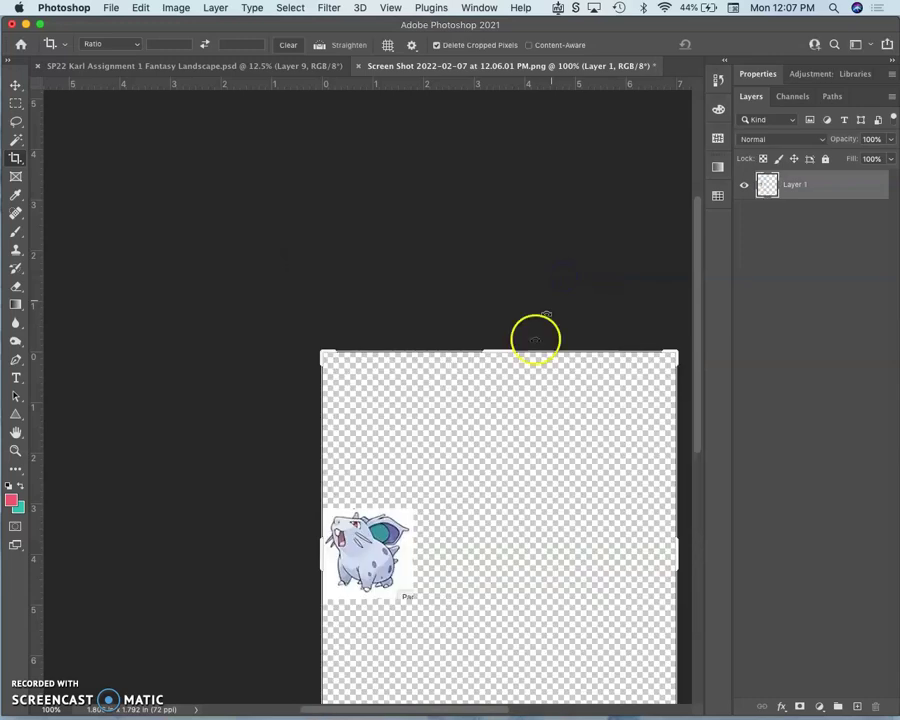
Select the transparent area with the Magic Wand and fill it with White.
left_click(16, 86)
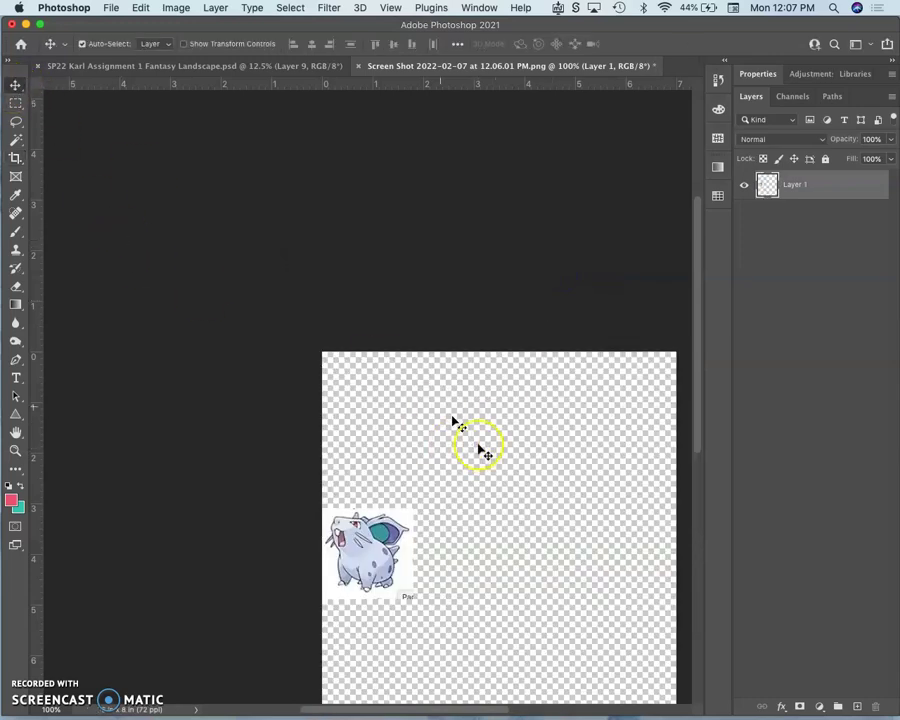
scroll(478, 467, "down", 5)
scroll(478, 467, "right", 5)
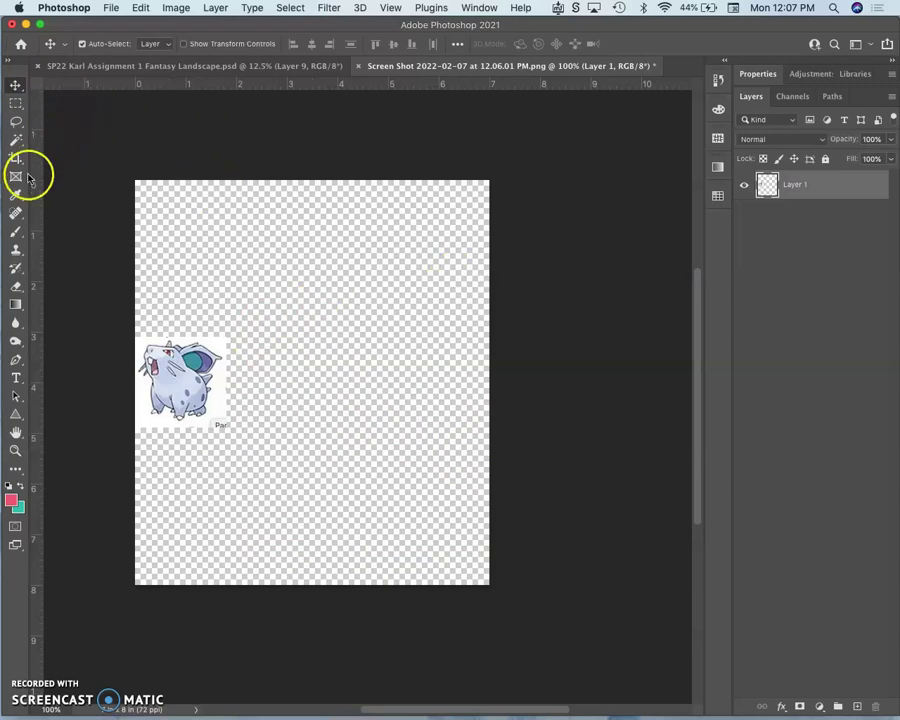
left_click(17, 141)
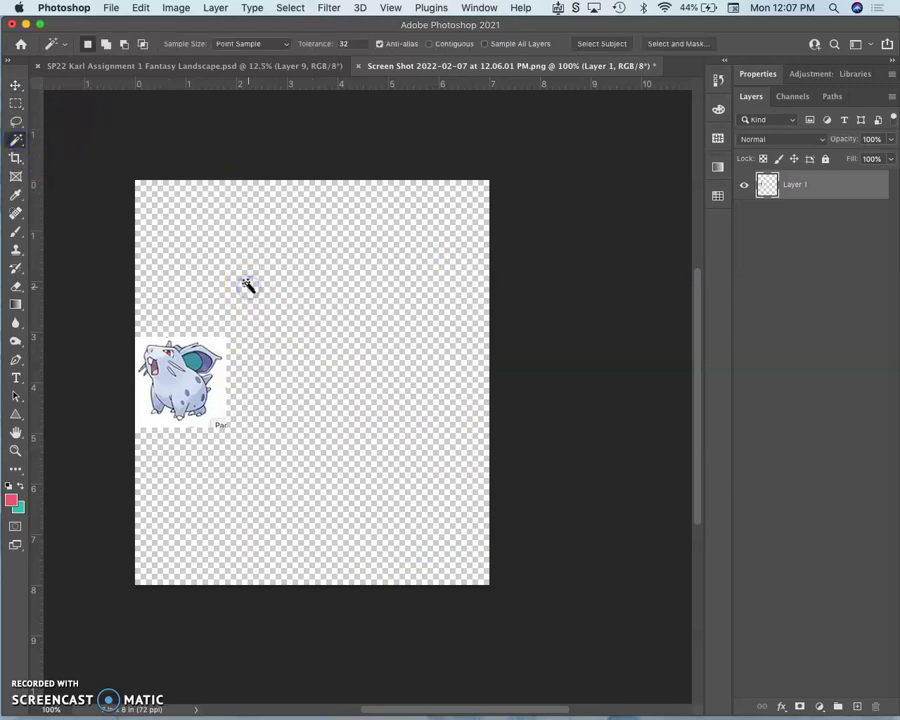
left_click(141, 8)
left_click(141, 8)
left_click(141, 8)
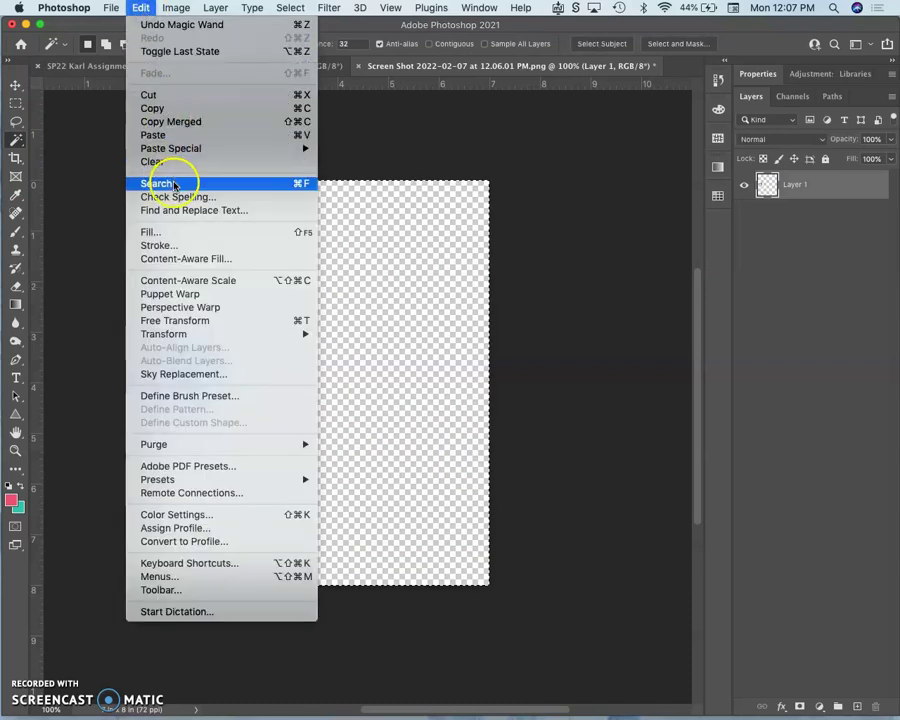
left_click(145, 232)
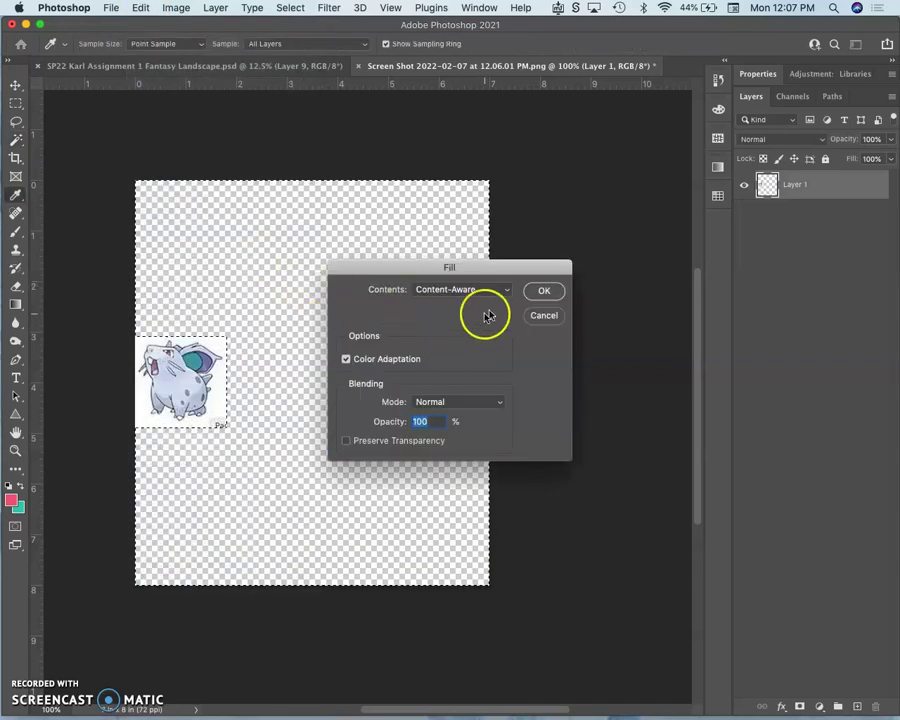
left_click(501, 295)
left_click_drag(501, 296, 450, 357)
left_click(543, 291)
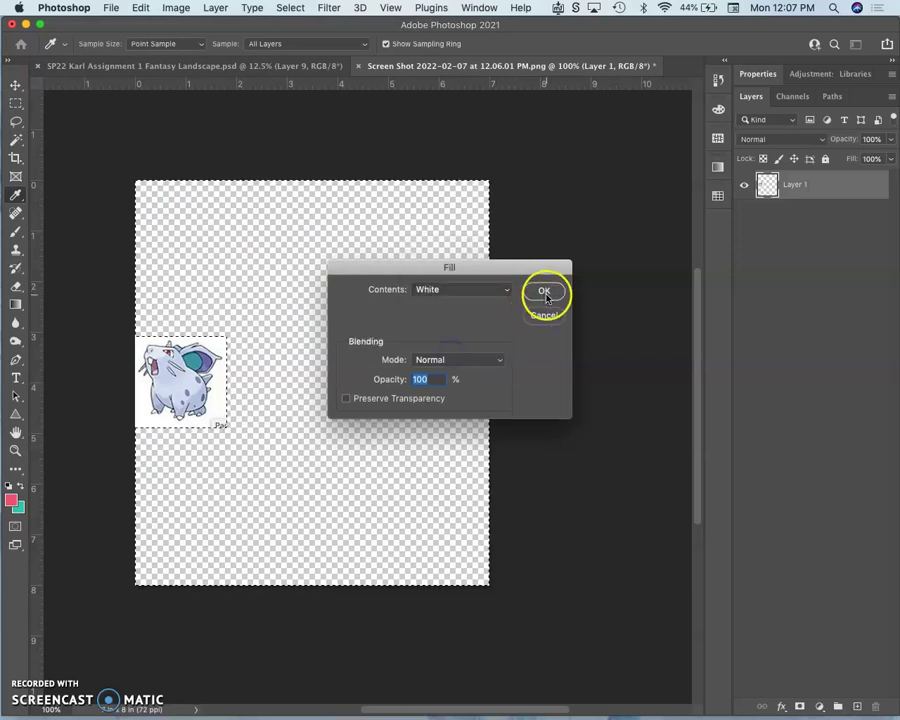
Deselect by clicking outside the canvas with the Lasso tool.
key("w")
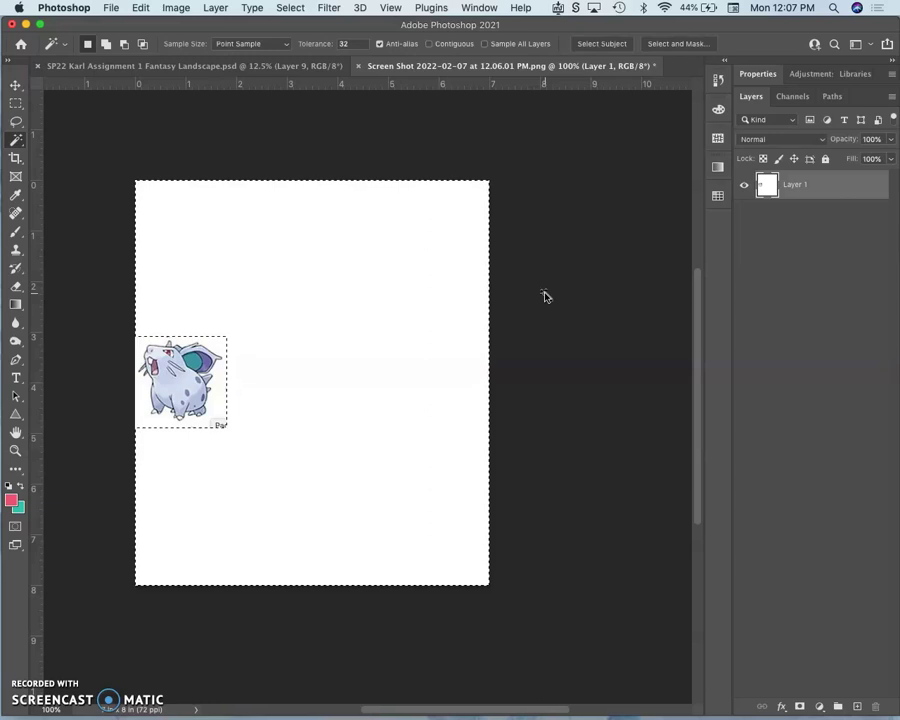
left_click(135, 141)
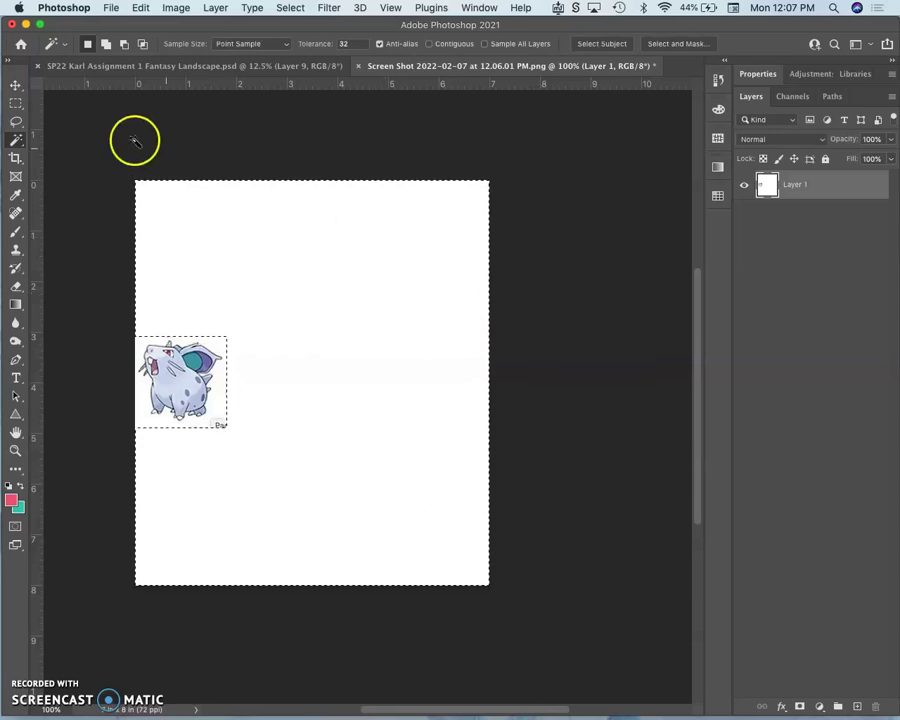
left_click(16, 121)
left_click(104, 253)
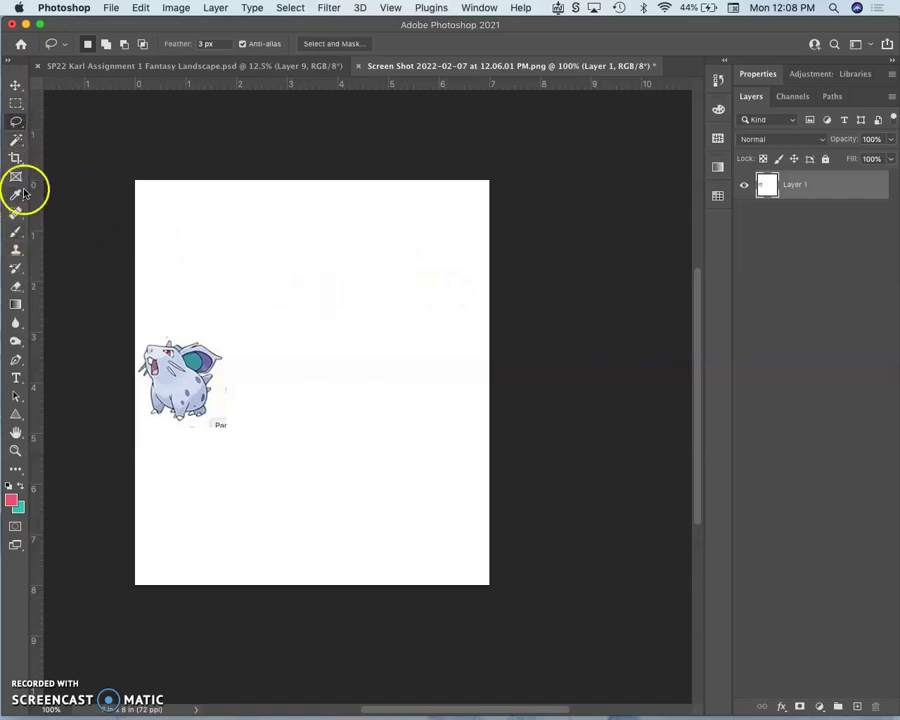
Set the Brush tool to a 14 px round brush with 78% hardness.
left_click(15, 231)
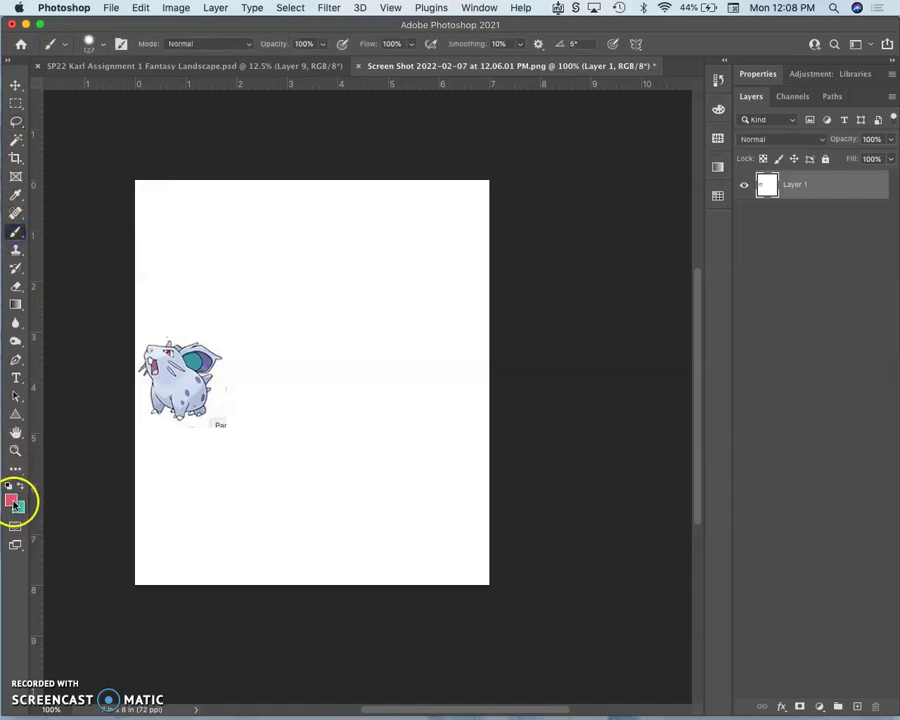
left_click(88, 42)
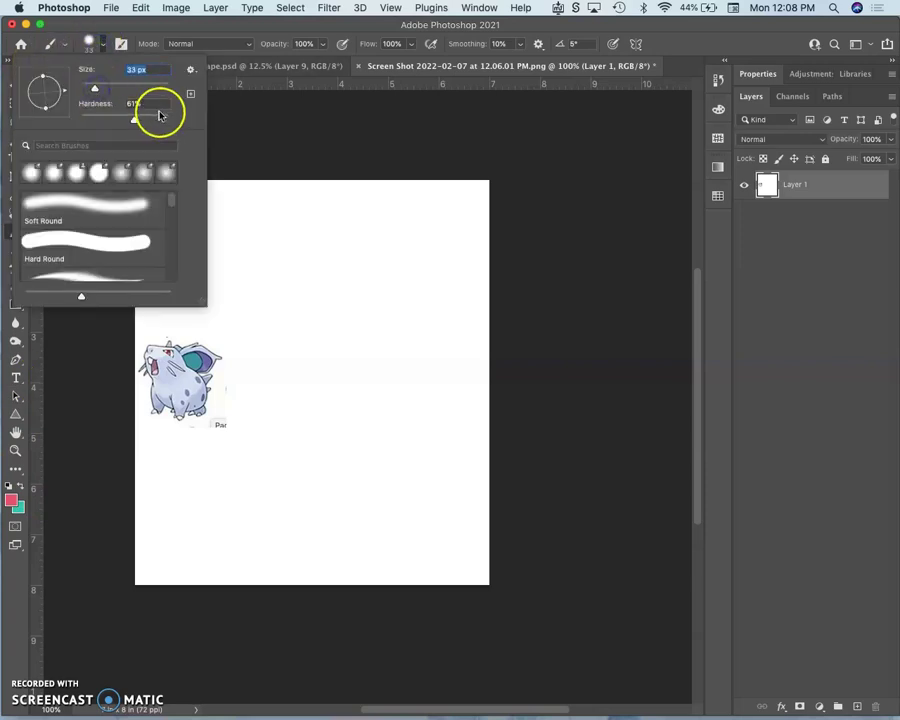
left_click_drag(159, 116, 152, 124)
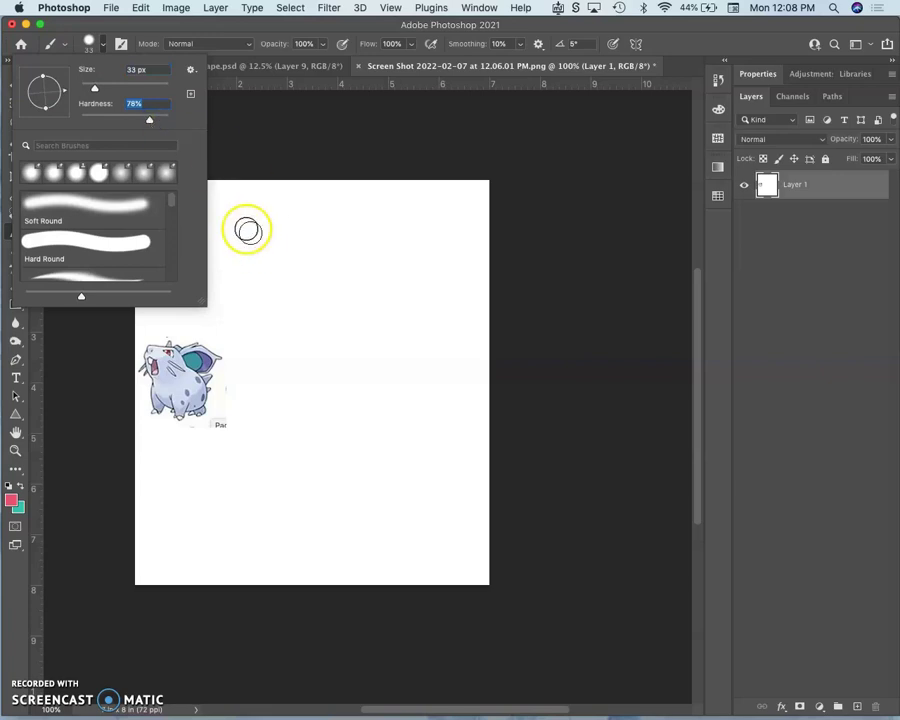
left_click_drag(92, 88, 88, 89)
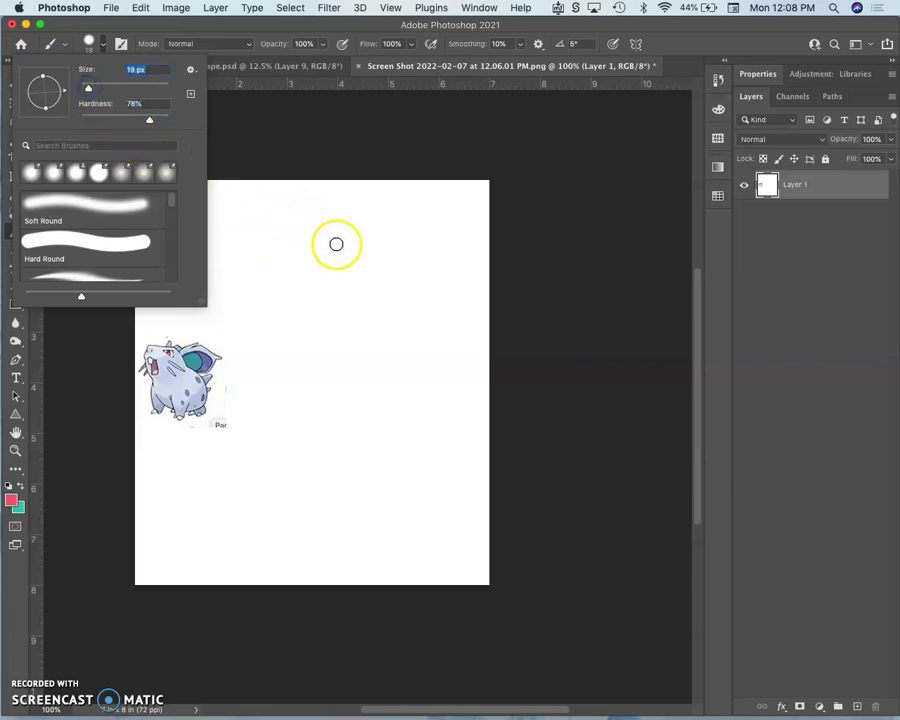
left_click(88, 92)
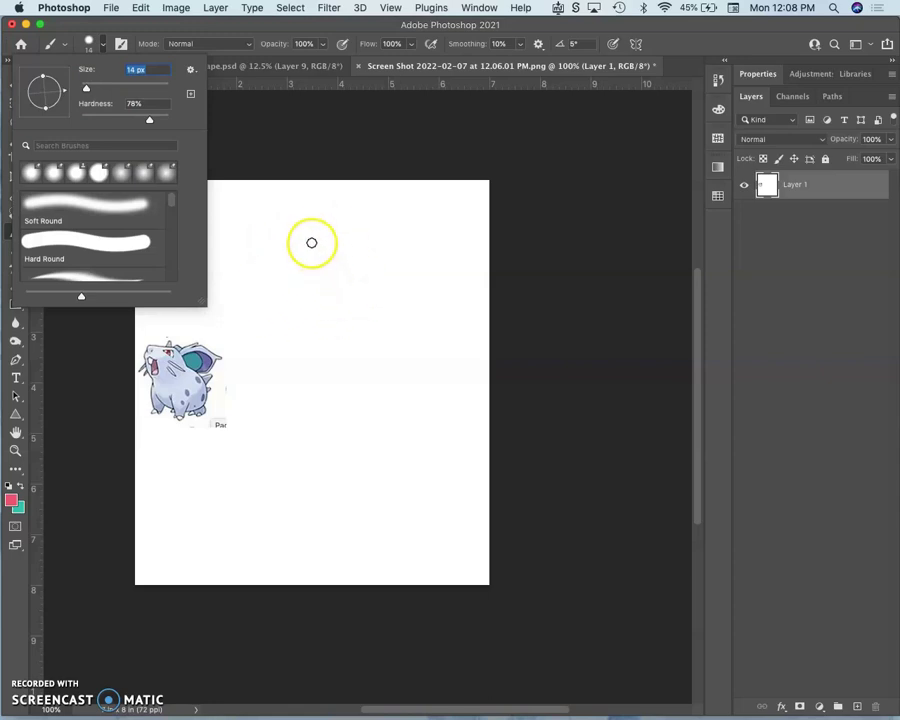
Sketch the red head outline with inner detail strokes and a triangular ear.
left_click_drag(311, 242, 287, 254)
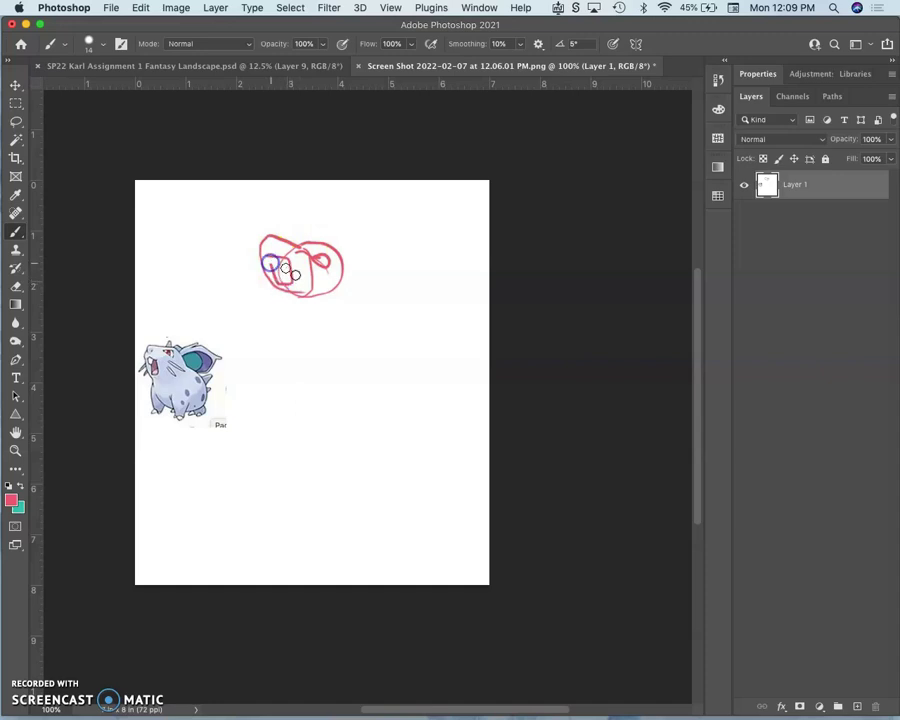
mouse_move(293, 274)
left_mouse_down()
mouse_move(370, 242)
mouse_move(422, 260)
mouse_move(377, 302)
left_mouse_up()
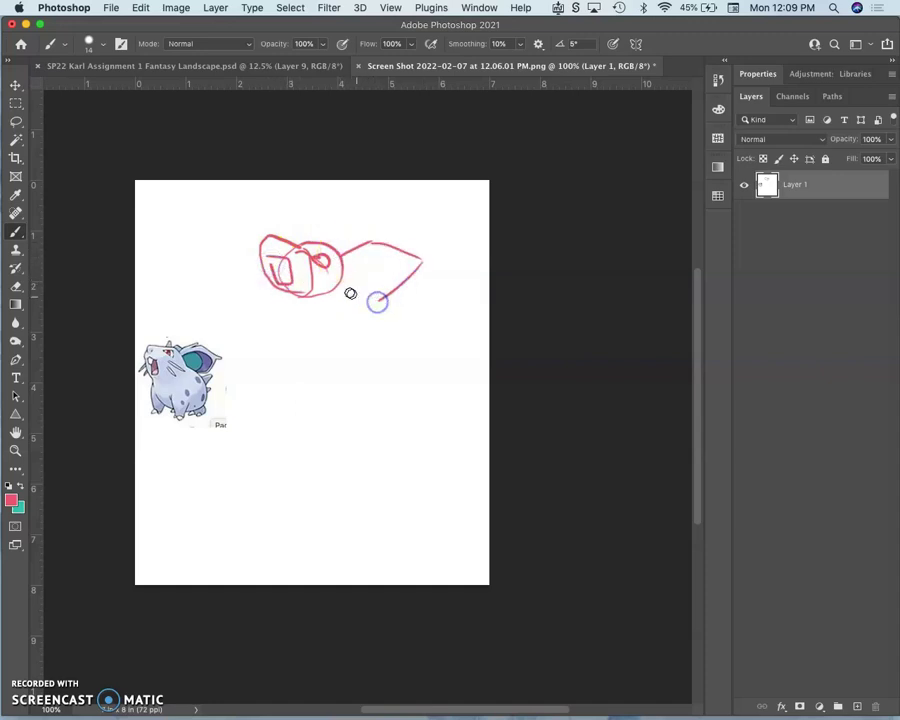
left_click_drag(370, 246, 377, 298)
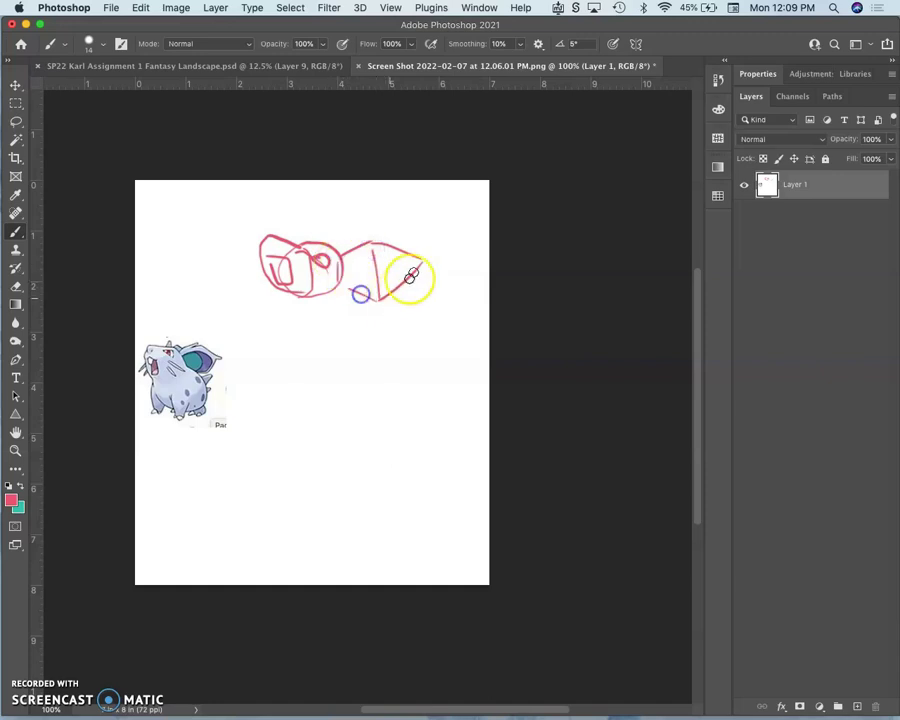
left_click(340, 252)
mouse_move(340, 252)
left_mouse_down()
mouse_move(328, 235)
mouse_move(362, 295)
mouse_move(362, 317)
mouse_move(321, 315)
mouse_move(311, 300)
mouse_move(338, 265)
mouse_move(311, 257)
mouse_move(320, 242)
mouse_move(336, 254)
left_mouse_up()
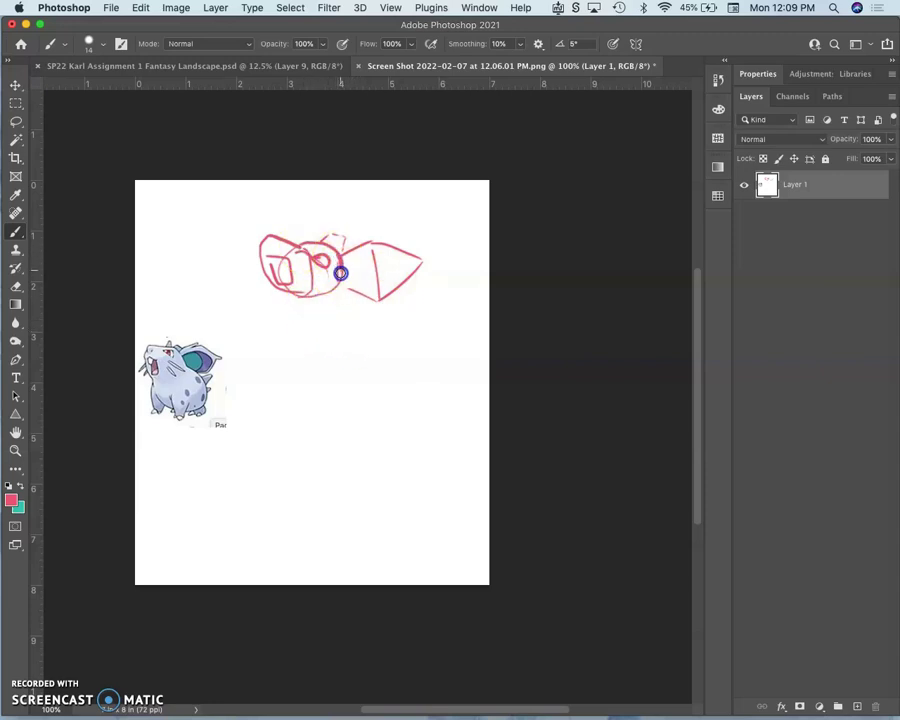
Draw the round body below the head with a neck line joining them.
mouse_move(337, 300)
left_mouse_down()
mouse_move(393, 352)
mouse_move(361, 318)
mouse_move(399, 362)
mouse_move(391, 373)
mouse_move(344, 282)
mouse_move(337, 293)
mouse_move(338, 280)
mouse_move(389, 352)
mouse_move(340, 300)
left_mouse_up()
mouse_move(364, 356)
left_mouse_down()
mouse_move(369, 322)
mouse_move(338, 297)
left_mouse_up()
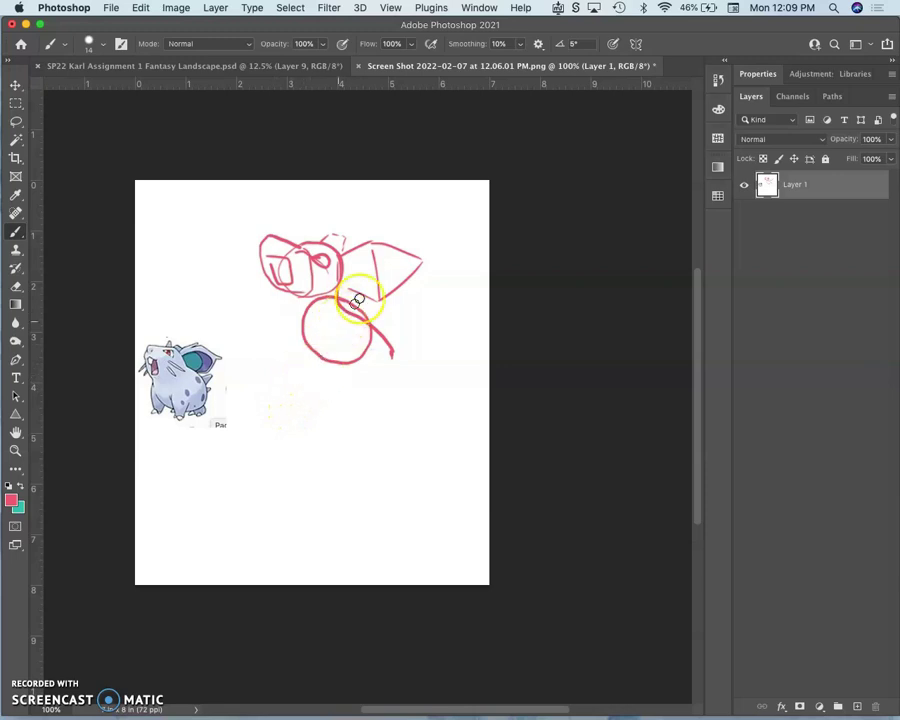
left_click_drag(332, 287, 322, 246)
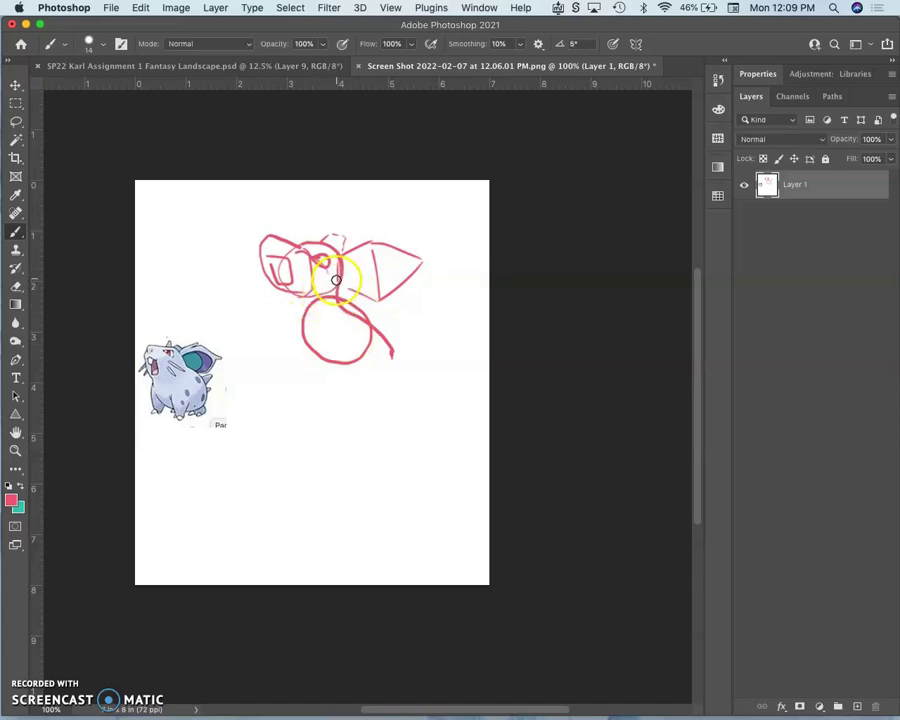
Draw an eye on the head and a shoulder line with joint circles at both ends.
left_click_drag(341, 275, 329, 277)
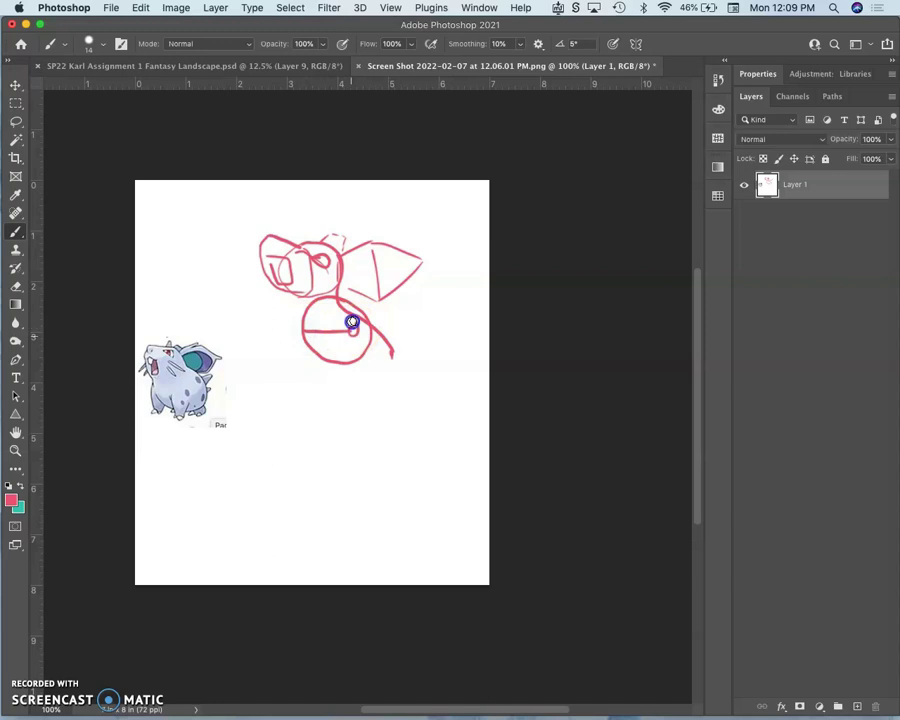
left_click_drag(341, 332, 302, 329)
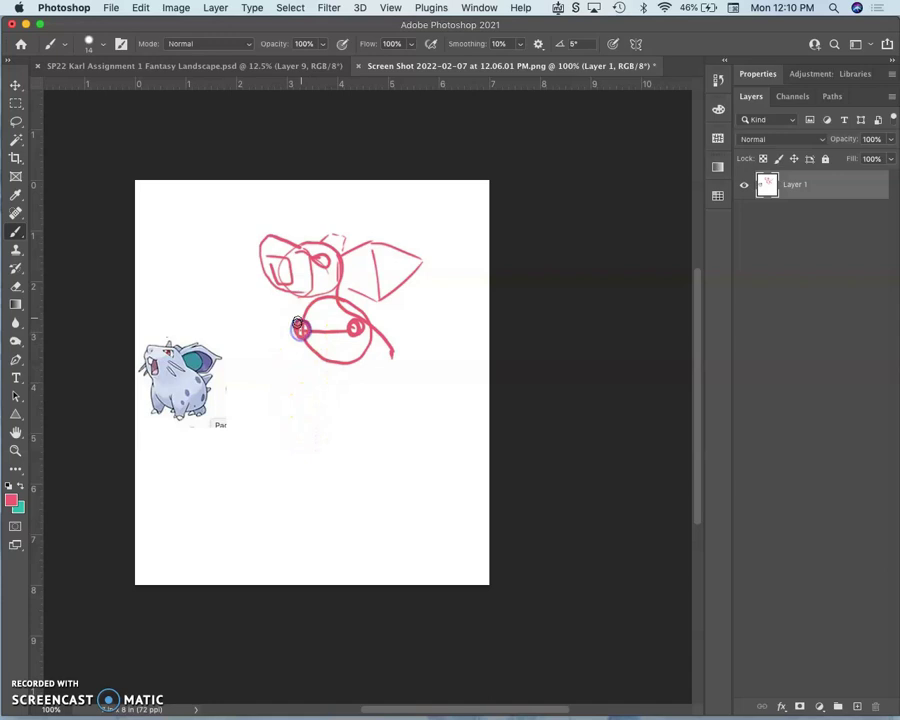
mouse_move(298, 316)
left_mouse_down()
mouse_move(300, 324)
mouse_move(346, 321)
mouse_move(355, 338)
left_mouse_up()
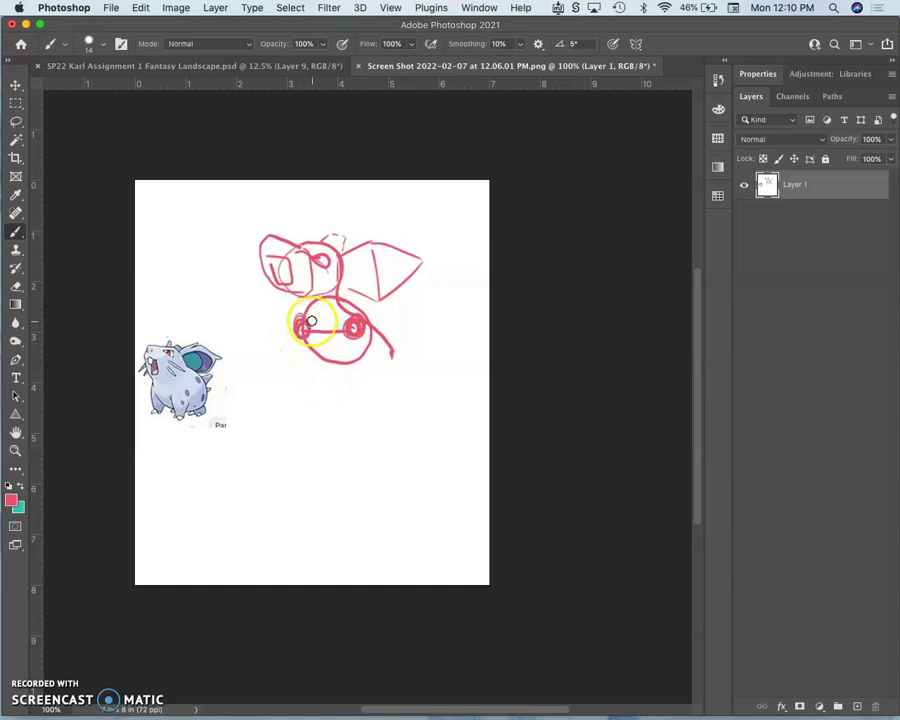
Draw both front legs down from the joints and handwrite 'pig ears' above the ear.
left_click_drag(301, 326, 300, 381)
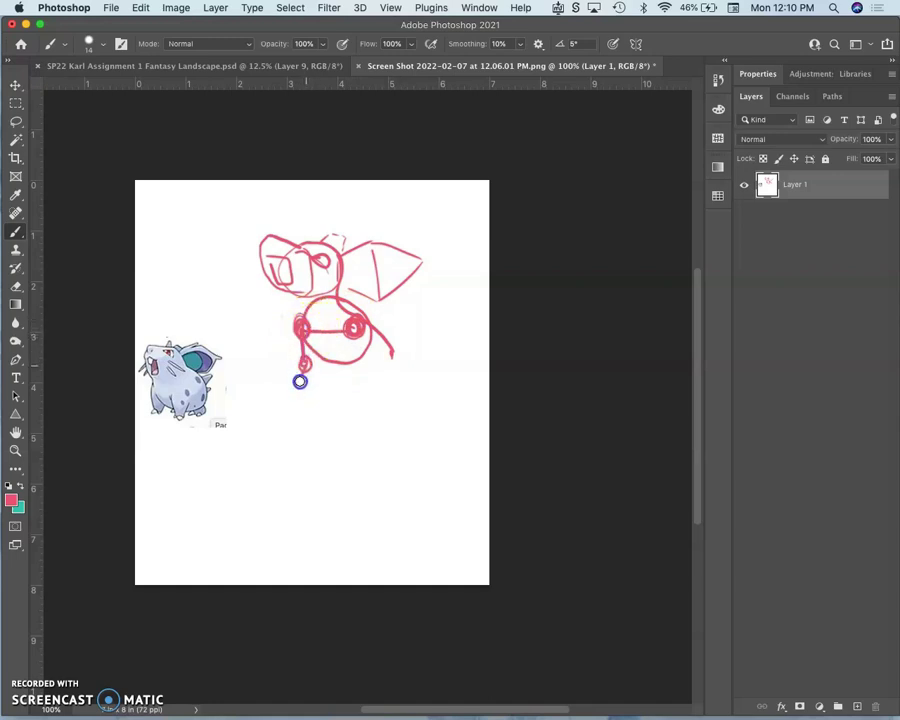
left_click_drag(353, 328, 353, 393)
mouse_move(304, 362)
left_mouse_down()
mouse_move(297, 393)
mouse_move(349, 390)
mouse_move(352, 404)
left_mouse_up()
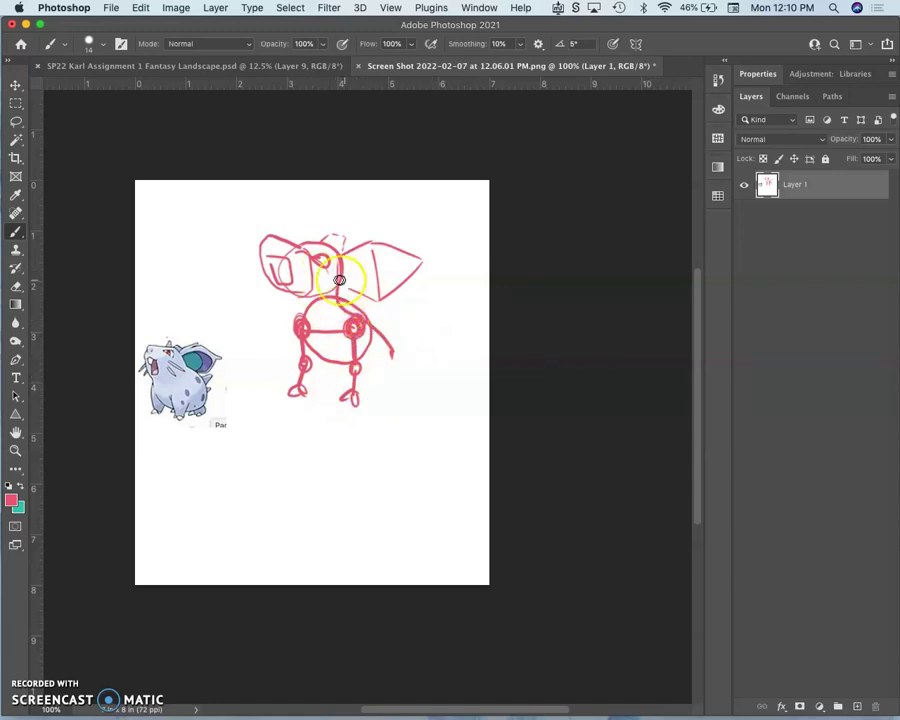
mouse_move(400, 234)
left_mouse_down()
mouse_move(414, 204)
mouse_move(408, 214)
mouse_move(425, 209)
mouse_move(420, 198)
mouse_move(441, 214)
mouse_move(428, 239)
mouse_move(462, 232)
left_mouse_up()
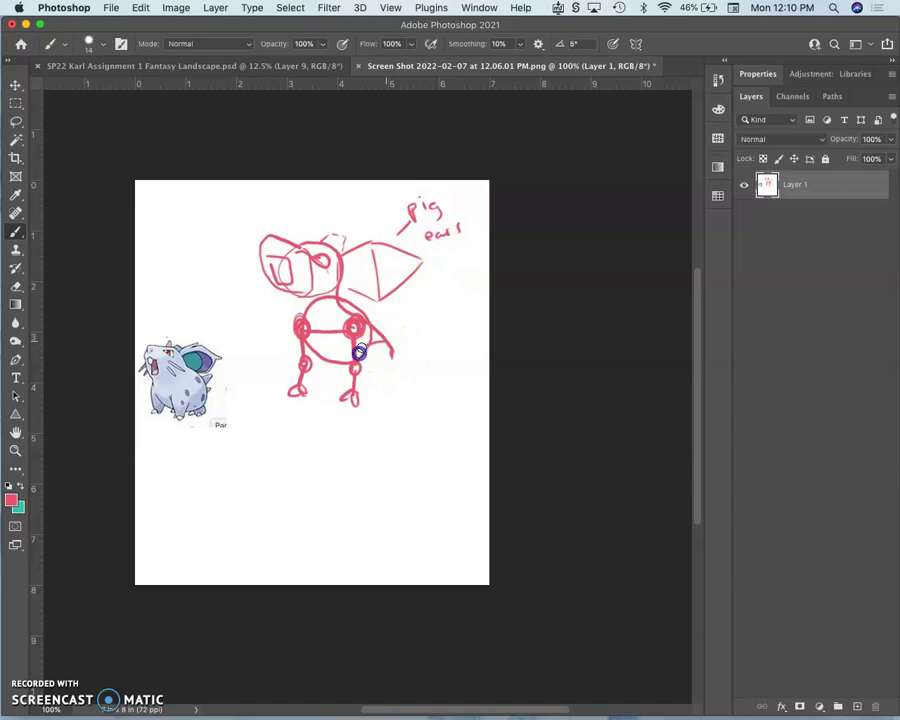
Draw the haunch behind the body and add snout details to the head.
mouse_move(359, 352)
left_mouse_down()
mouse_move(398, 363)
mouse_move(385, 337)
mouse_move(362, 360)
mouse_move(406, 355)
mouse_move(363, 350)
mouse_move(400, 362)
mouse_move(385, 383)
mouse_move(407, 374)
mouse_move(389, 406)
mouse_move(399, 398)
mouse_move(407, 410)
mouse_move(376, 365)
left_mouse_up()
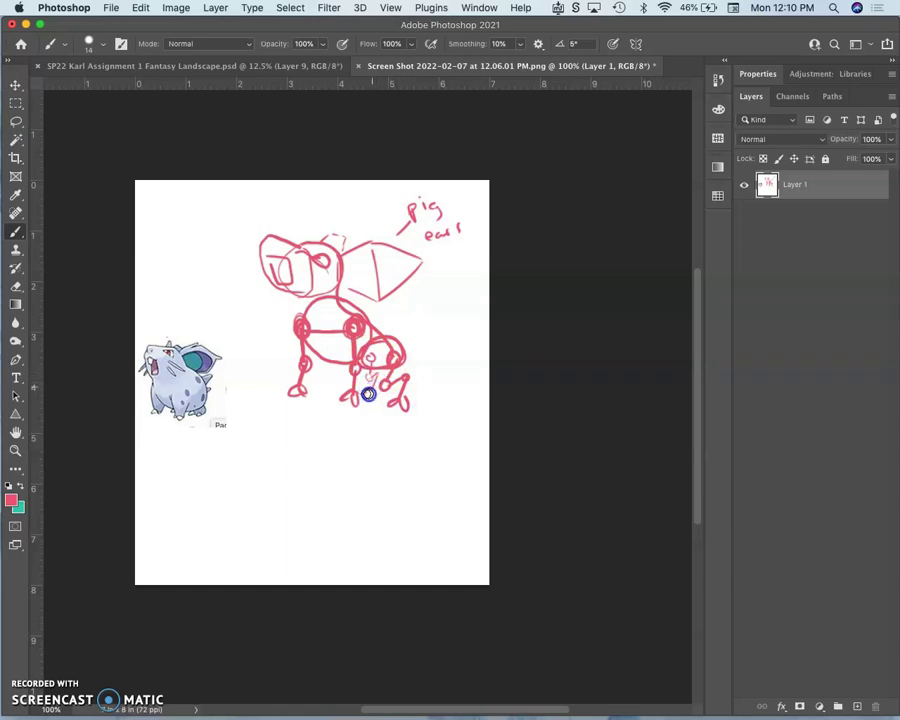
mouse_move(376, 366)
left_mouse_down()
mouse_move(406, 342)
mouse_move(385, 325)
mouse_move(386, 338)
mouse_move(401, 340)
mouse_move(293, 269)
mouse_move(317, 324)
mouse_move(315, 365)
mouse_move(278, 304)
mouse_move(298, 278)
mouse_move(292, 243)
mouse_move(315, 236)
mouse_move(271, 247)
left_mouse_up()
left_click(334, 235)
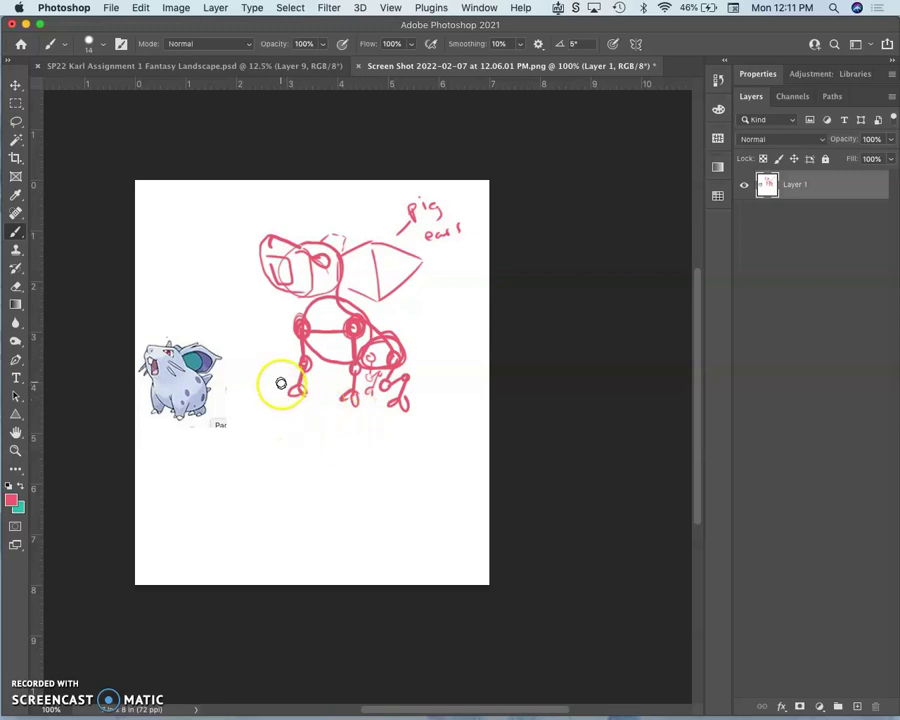
Add a curved stroke beside the front foot and an arrow from 'pig ears' to the ear.
left_click_drag(286, 386, 276, 400)
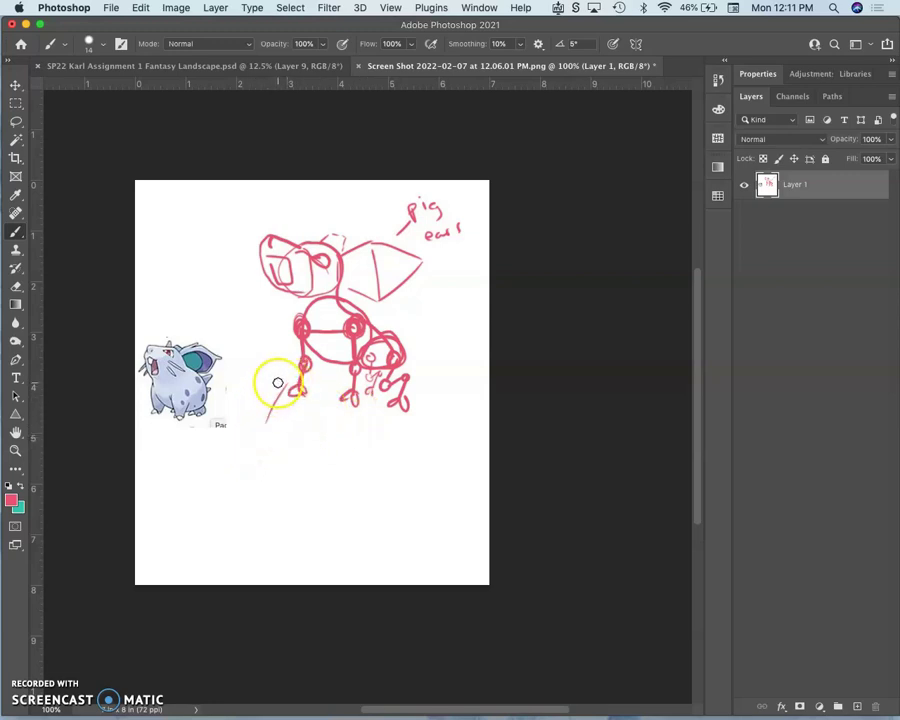
left_click(287, 388)
left_click_drag(395, 229, 404, 236)
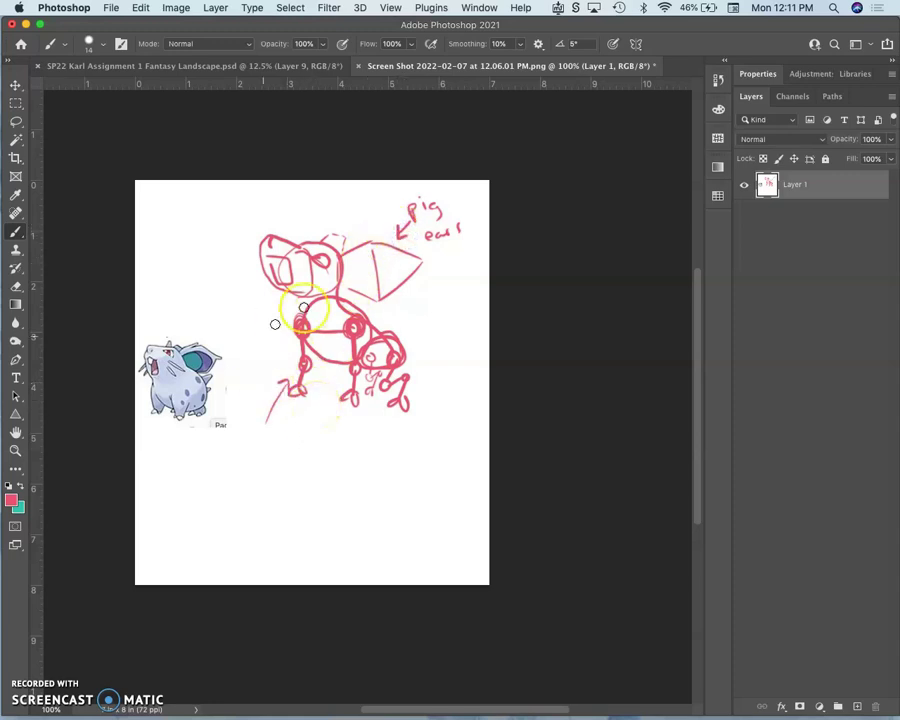